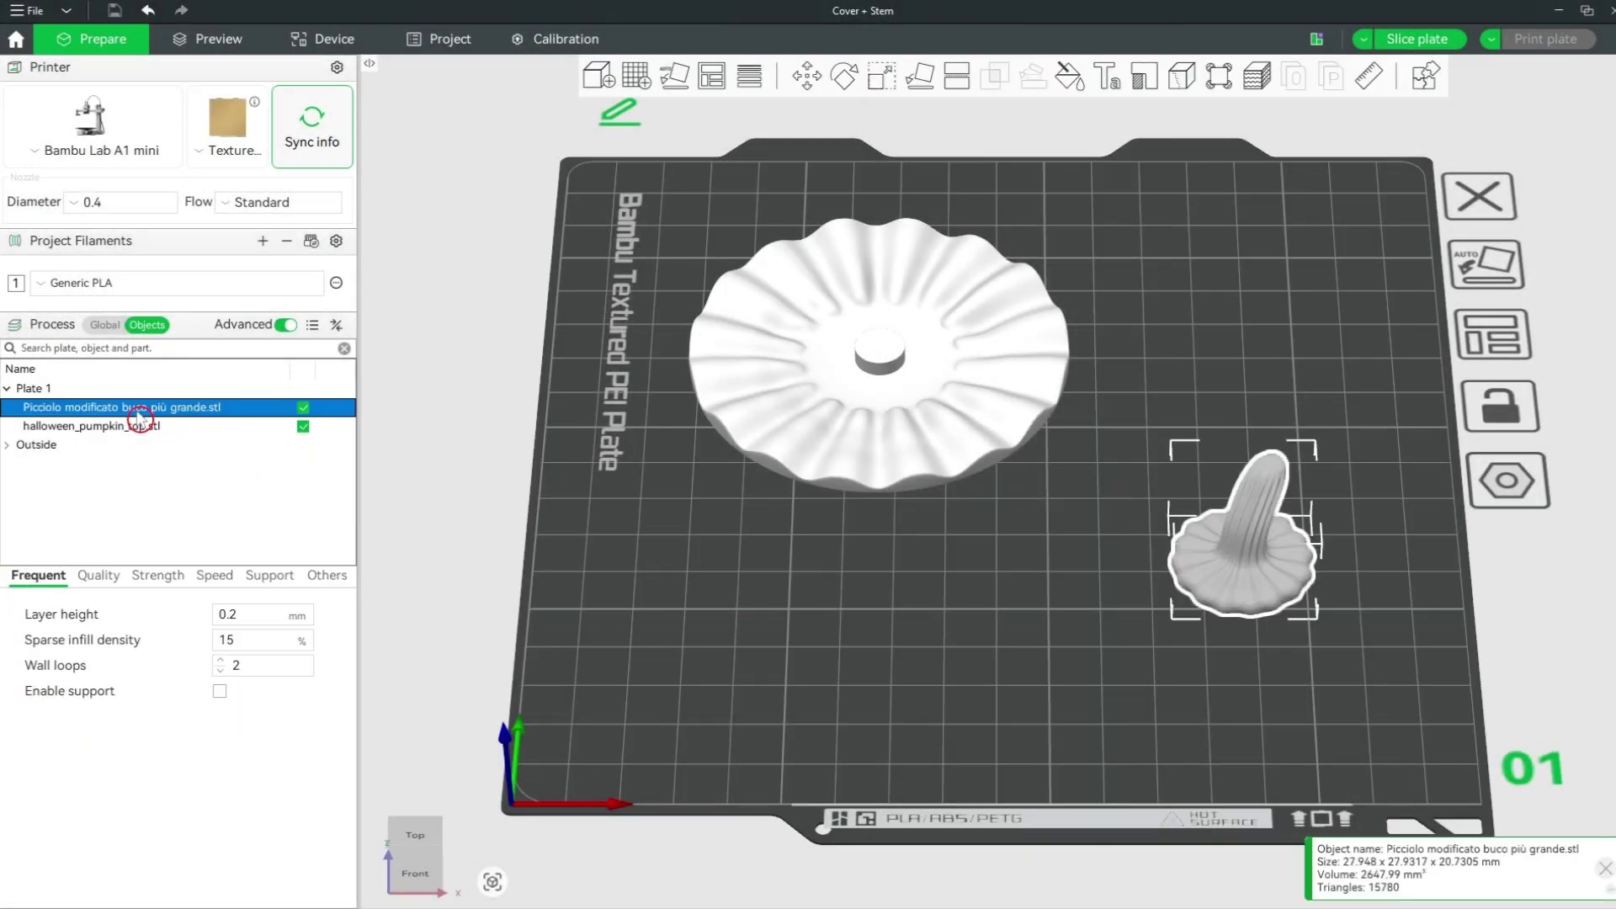
# Examine the stem and pumpkin cover models on Plate 1 as separate objects in the per-object process view.
pyautogui.click(129, 427)
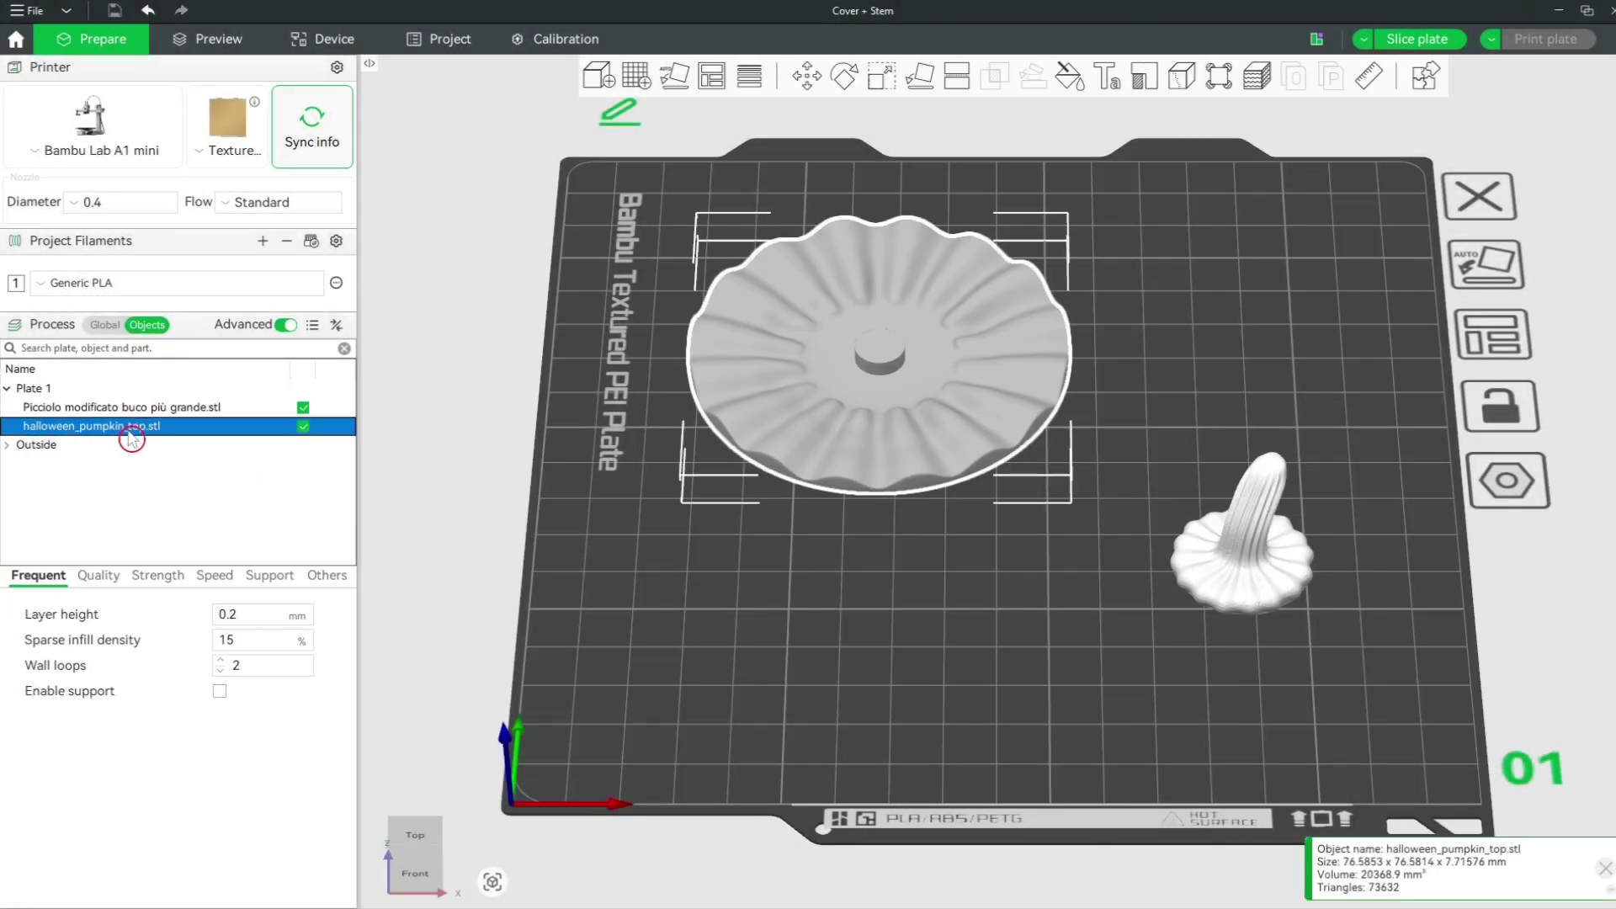
pyautogui.click(609, 531)
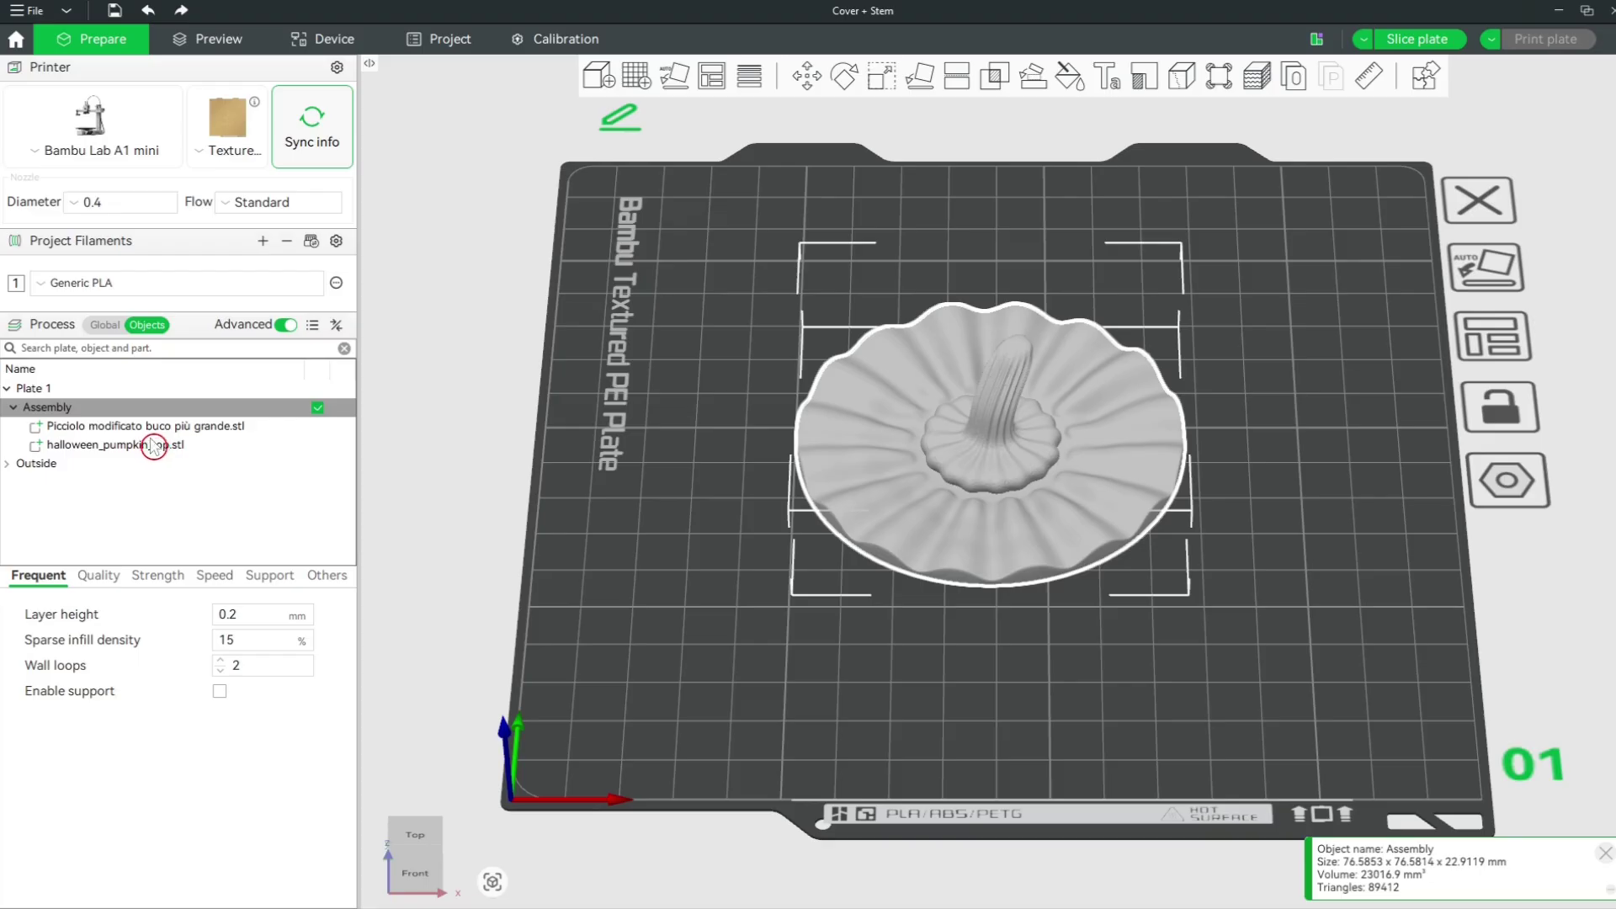
pyautogui.click(150, 427)
pyautogui.click(148, 445)
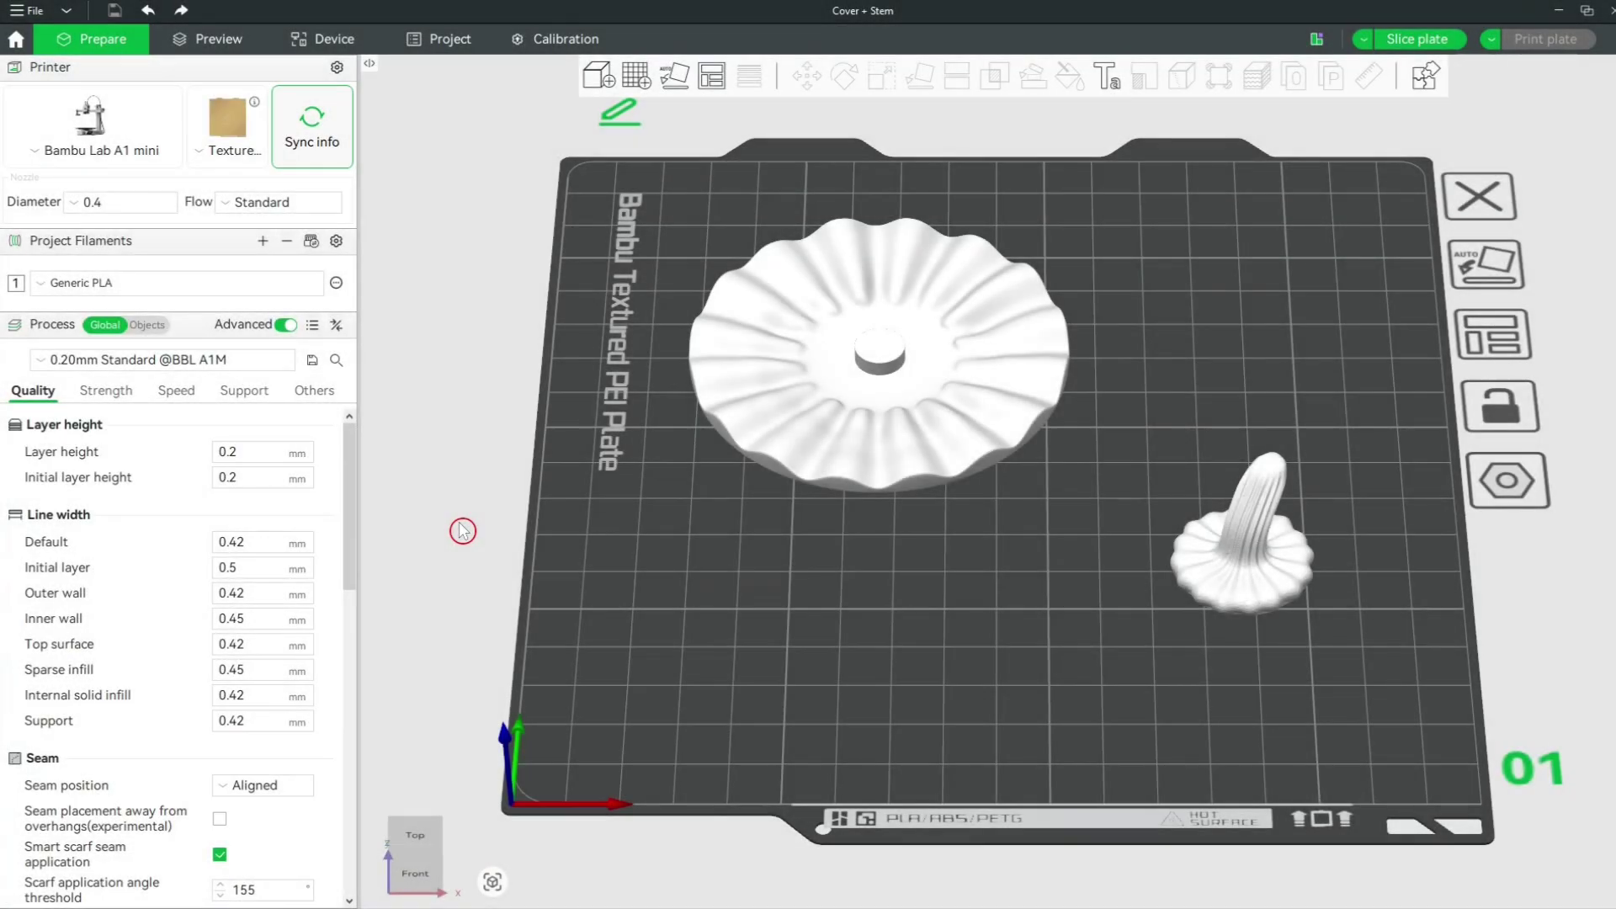
pyautogui.click(160, 337)
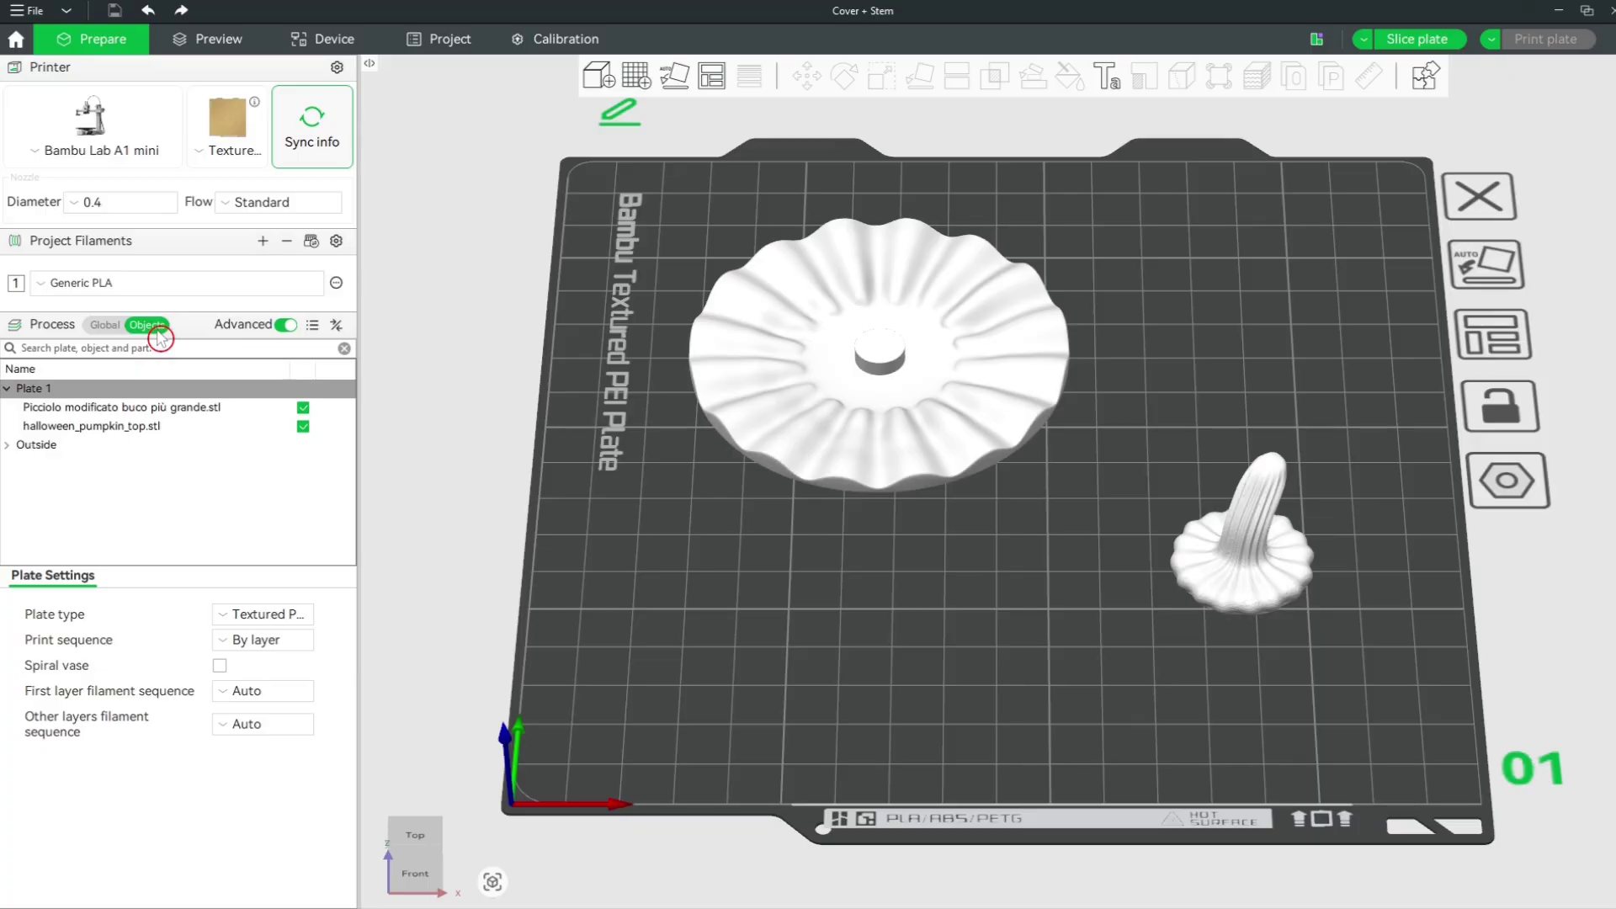
pyautogui.click(138, 410)
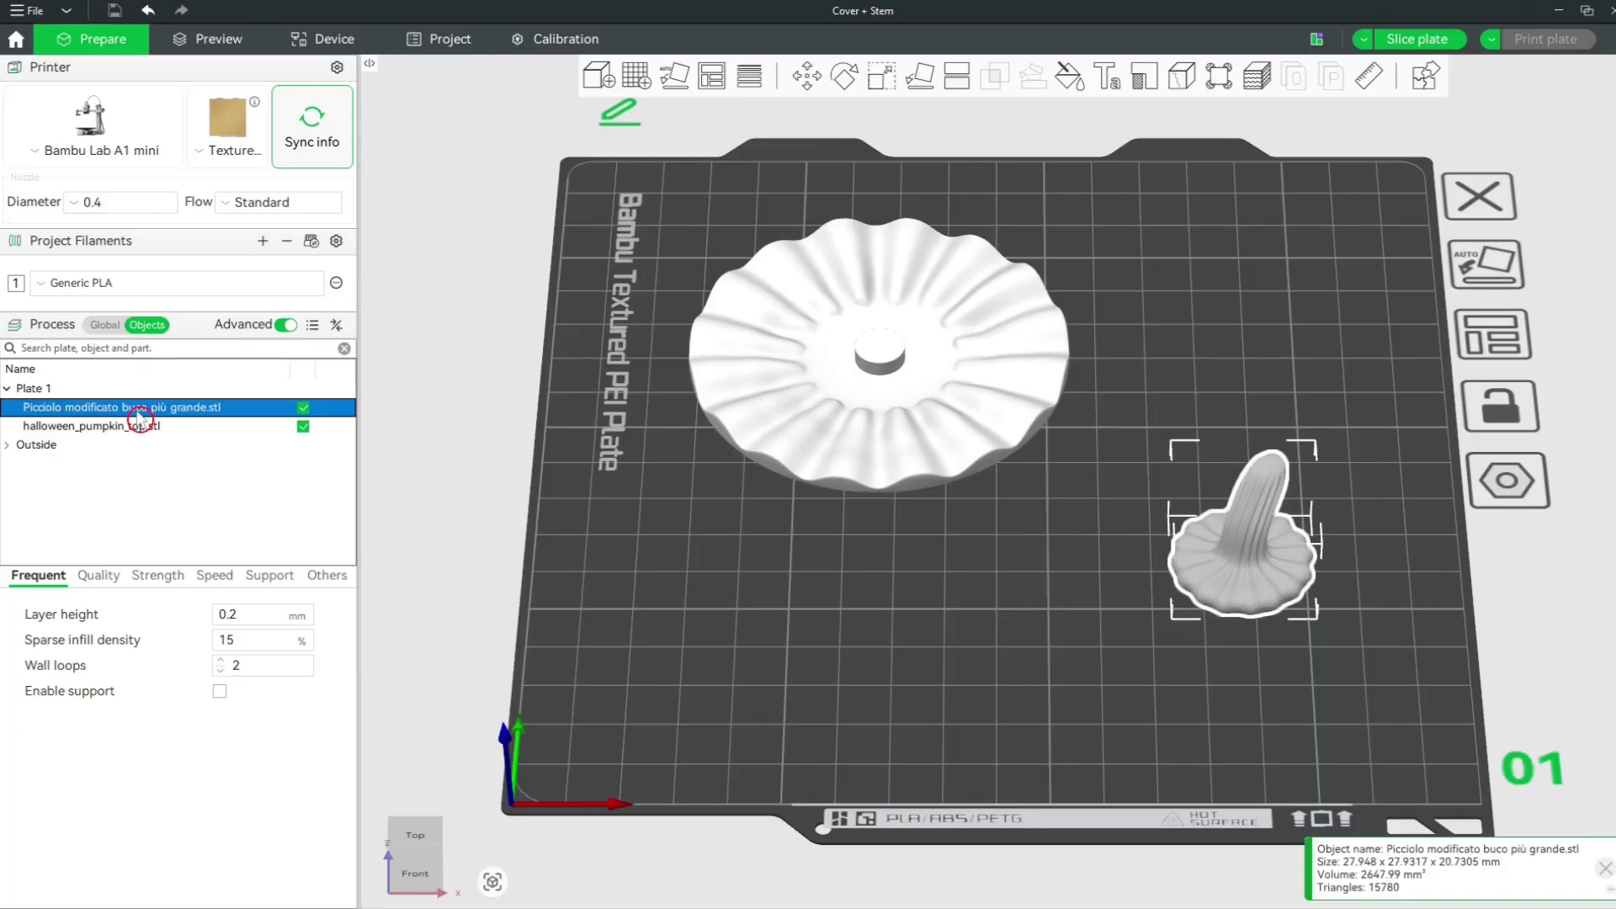
pyautogui.click(131, 431)
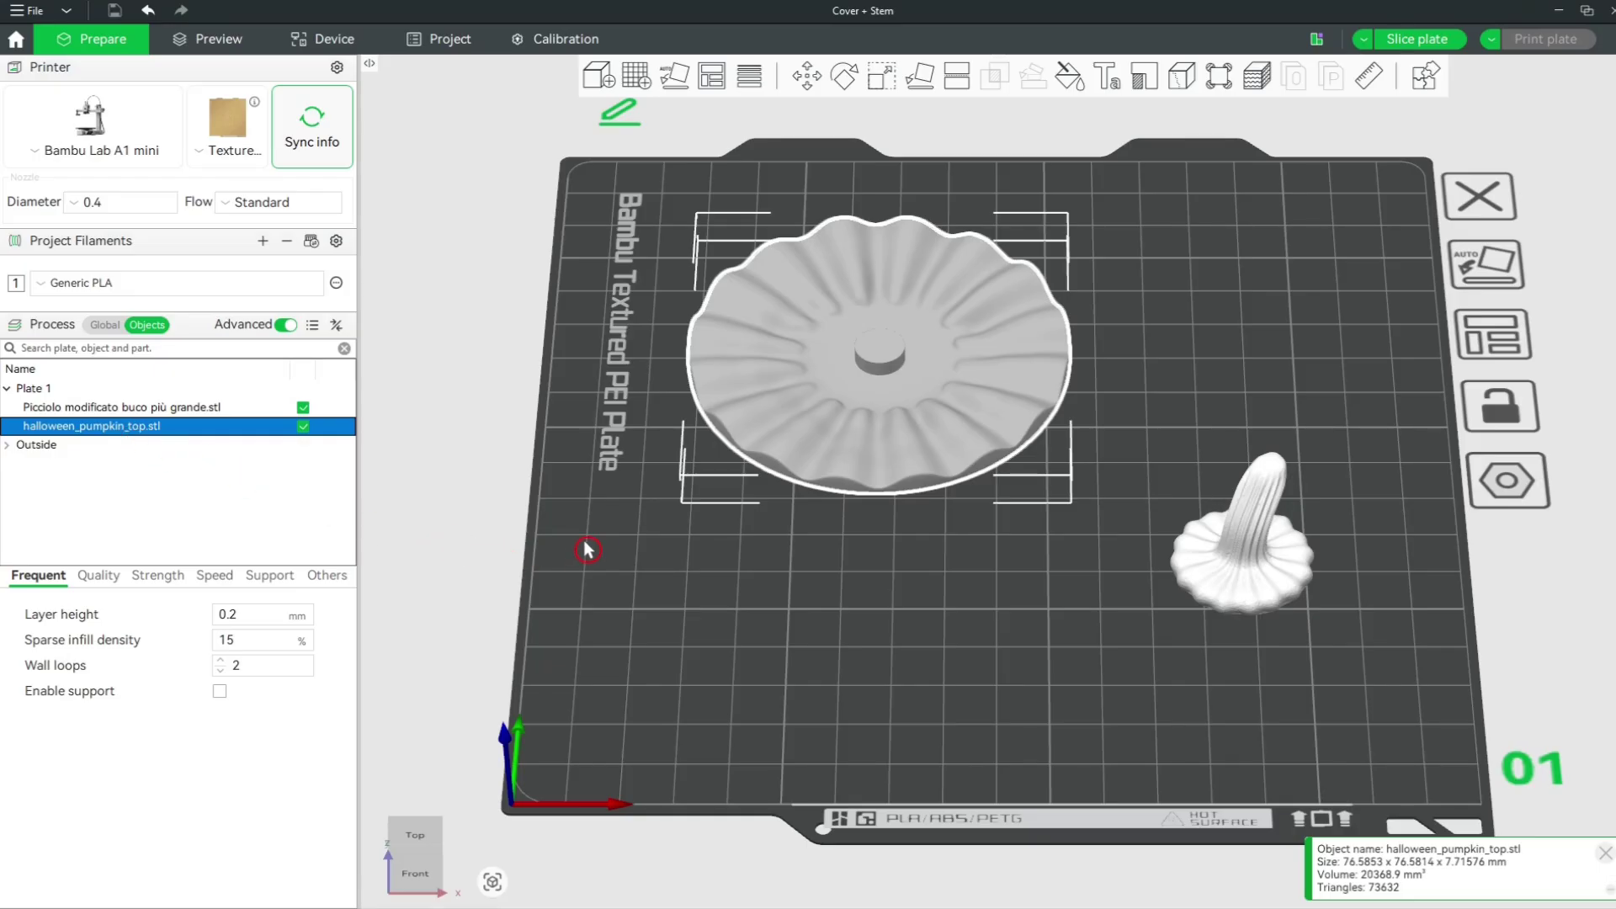
pyautogui.click(610, 530)
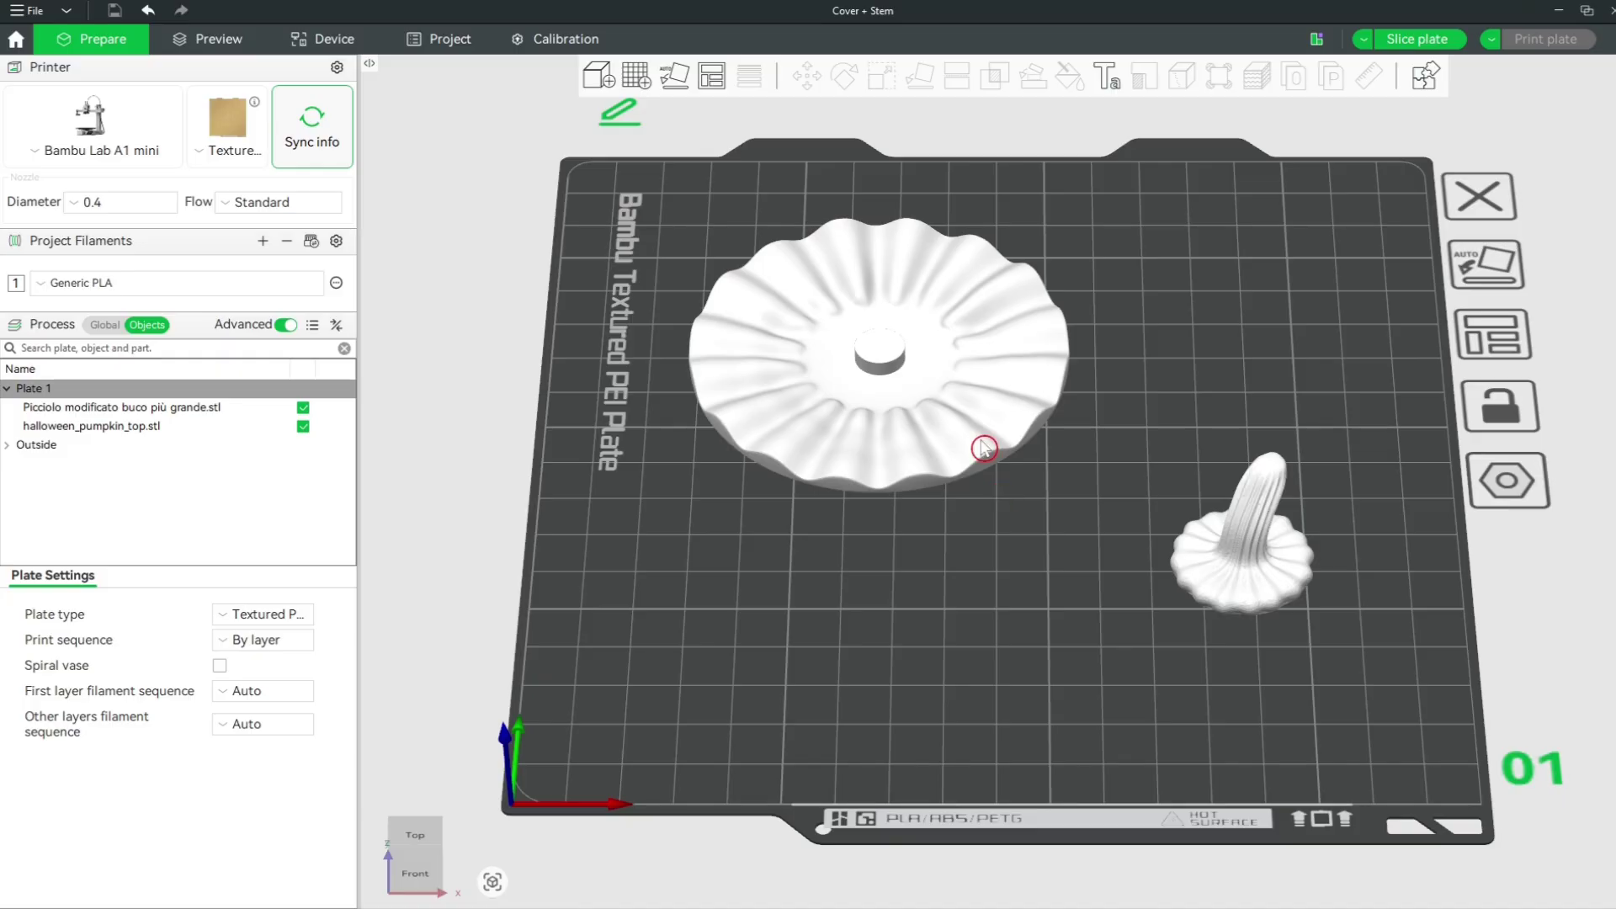
# Start a face and face assembly of the cover and stem, fixing the cover's peg top and moving the stem's recessed underside face.
pyautogui.click(954, 437)
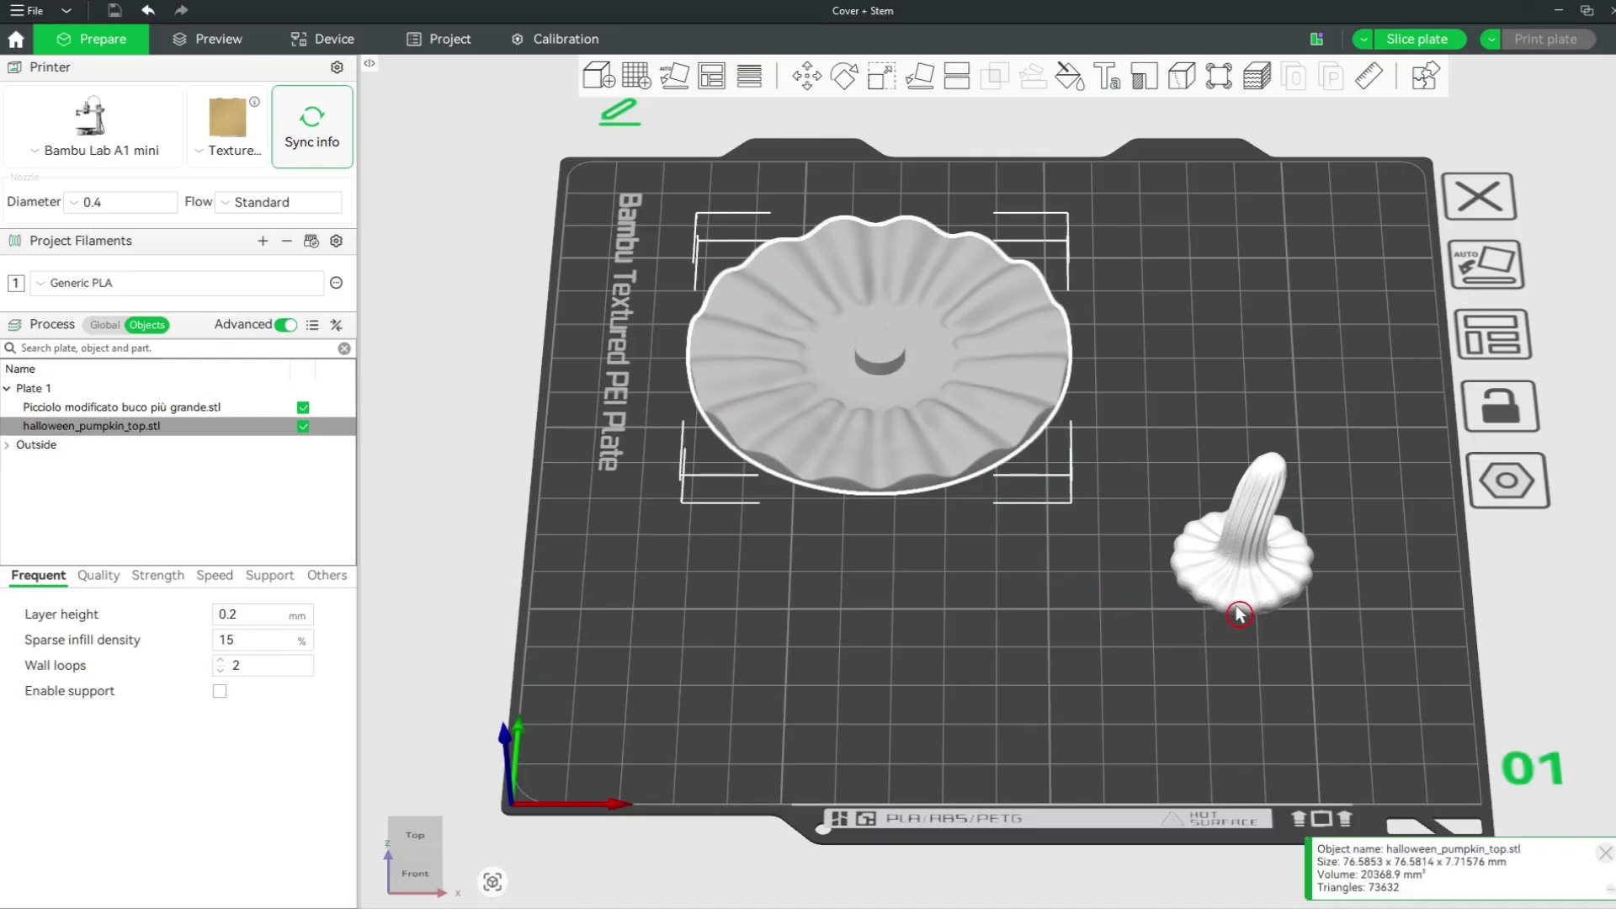
pyautogui.keyDown('ctrl'); pyautogui.click(1247, 578); pyautogui.keyUp('ctrl')
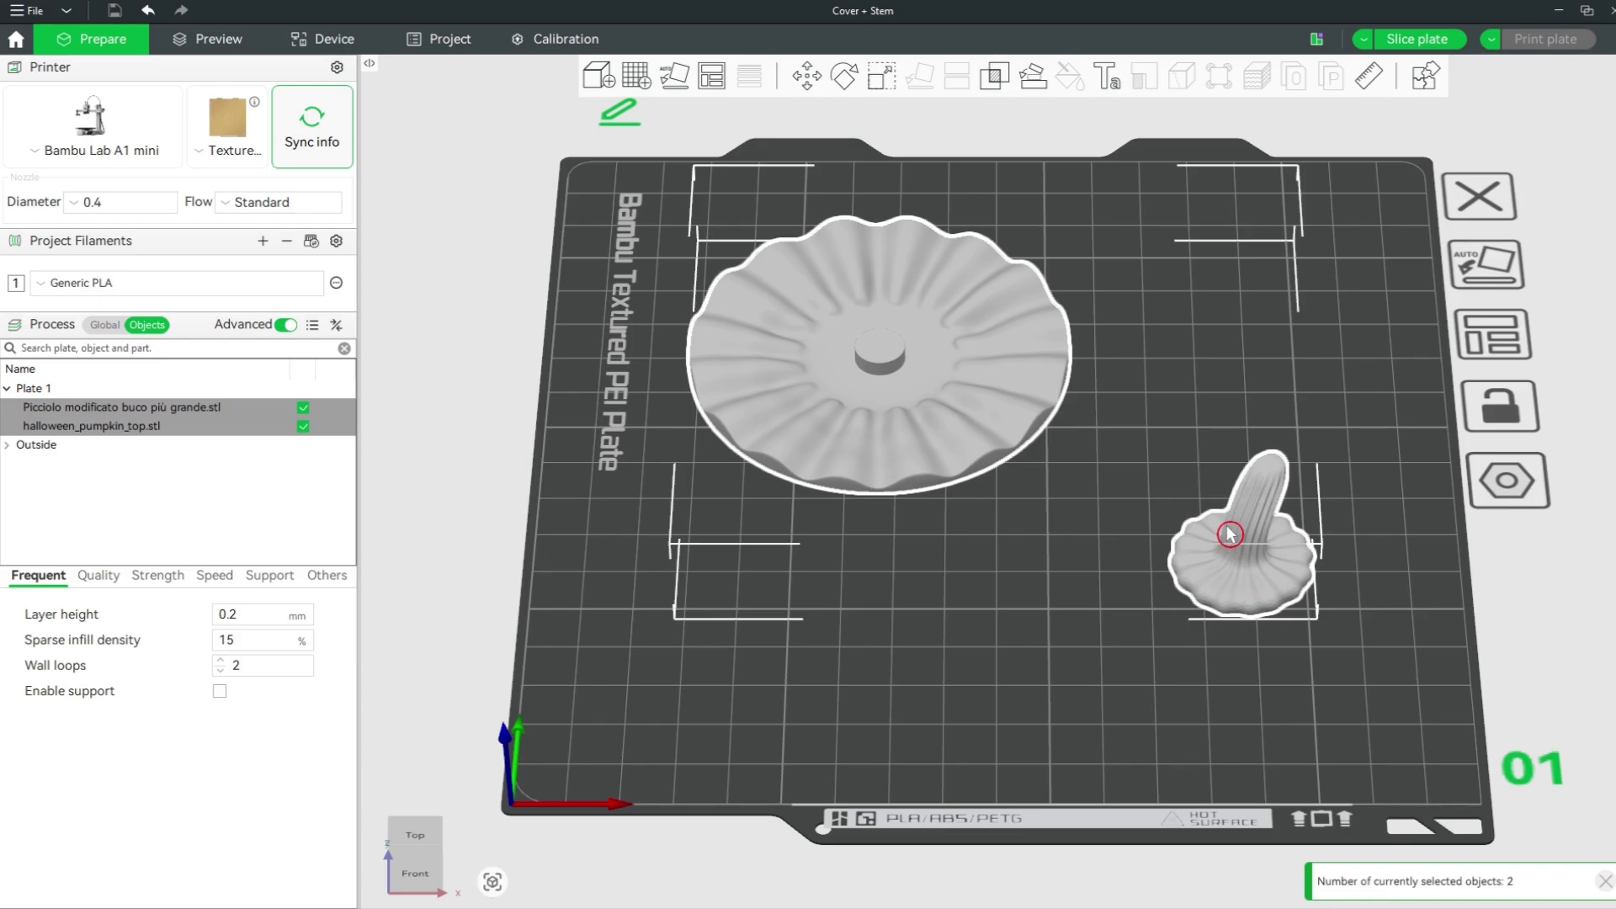
pyautogui.click(1032, 85)
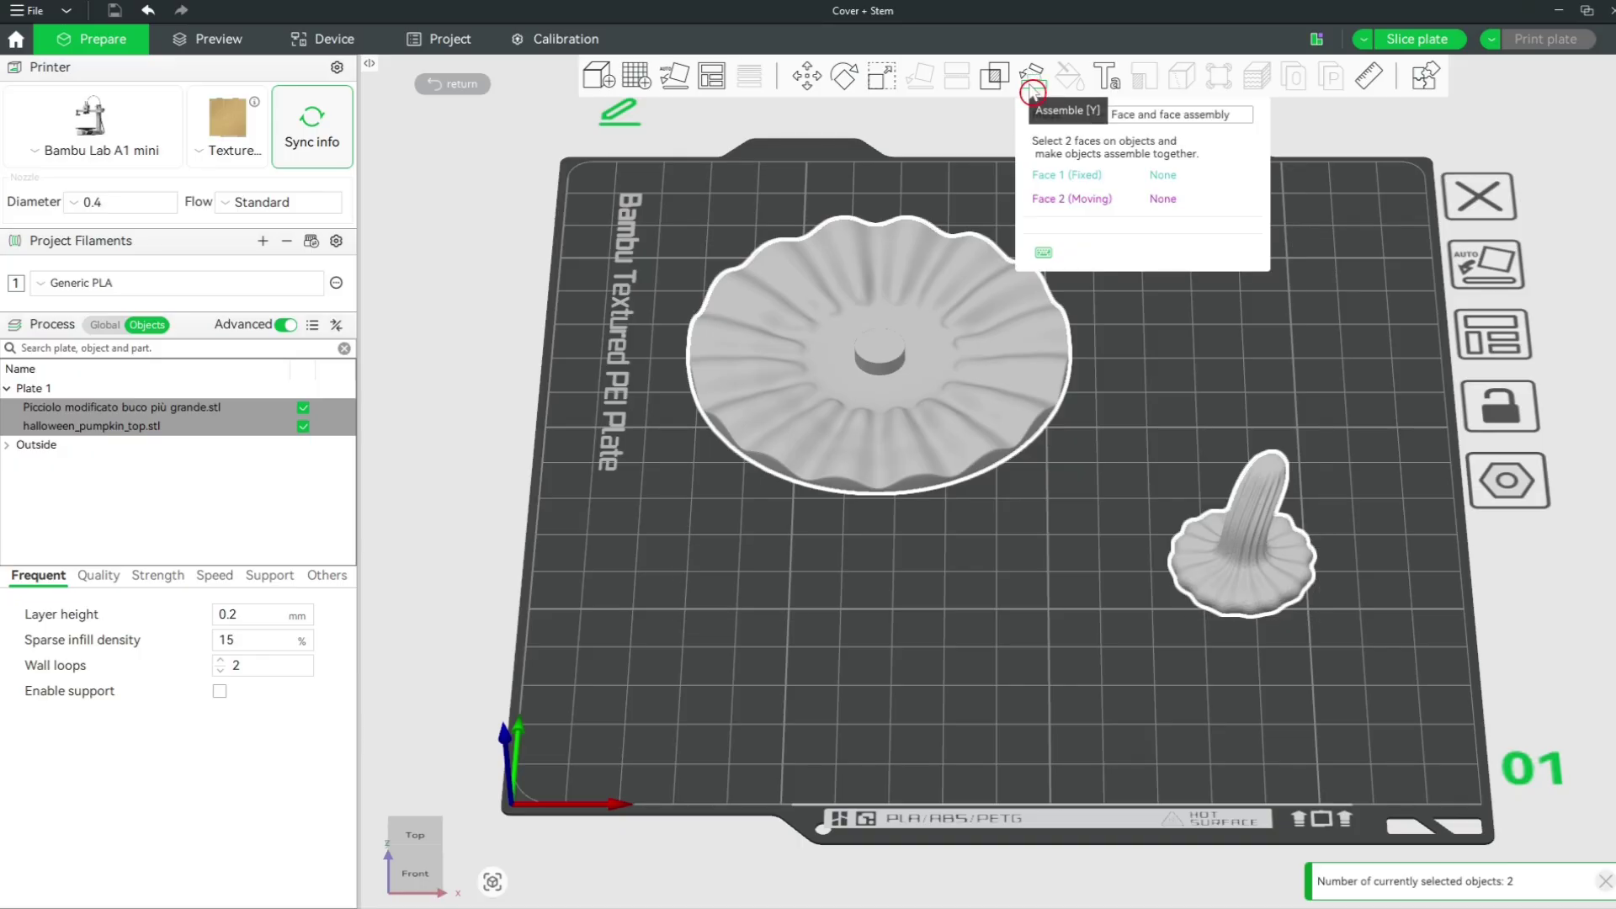
pyautogui.click(884, 354)
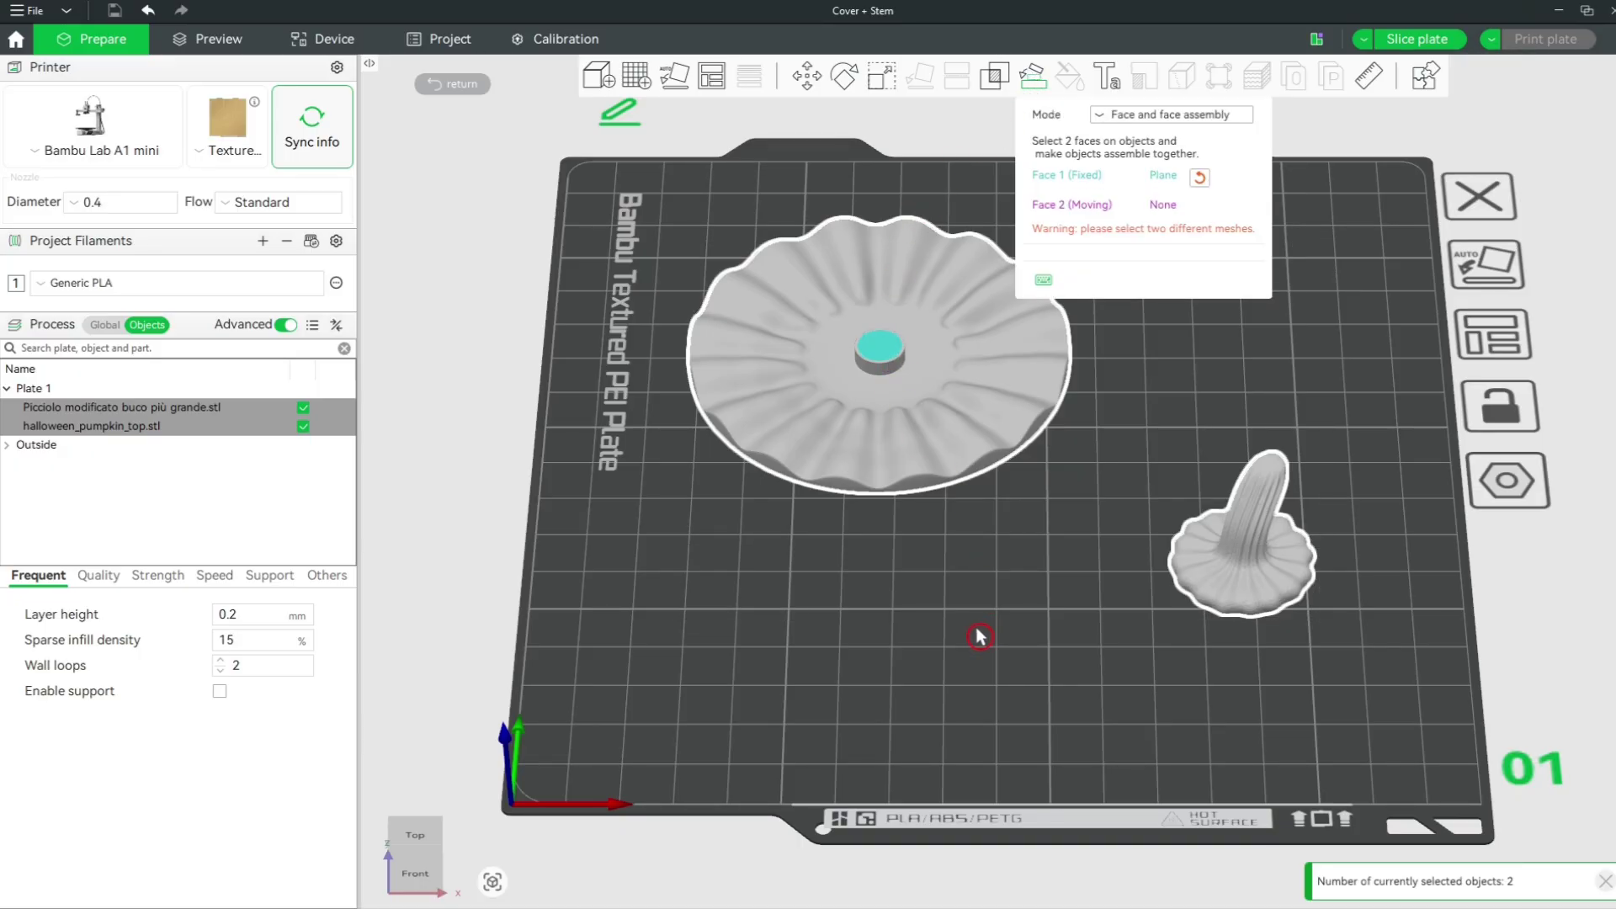
pyautogui.moveTo(974, 638); pyautogui.dragTo(1010, 531)
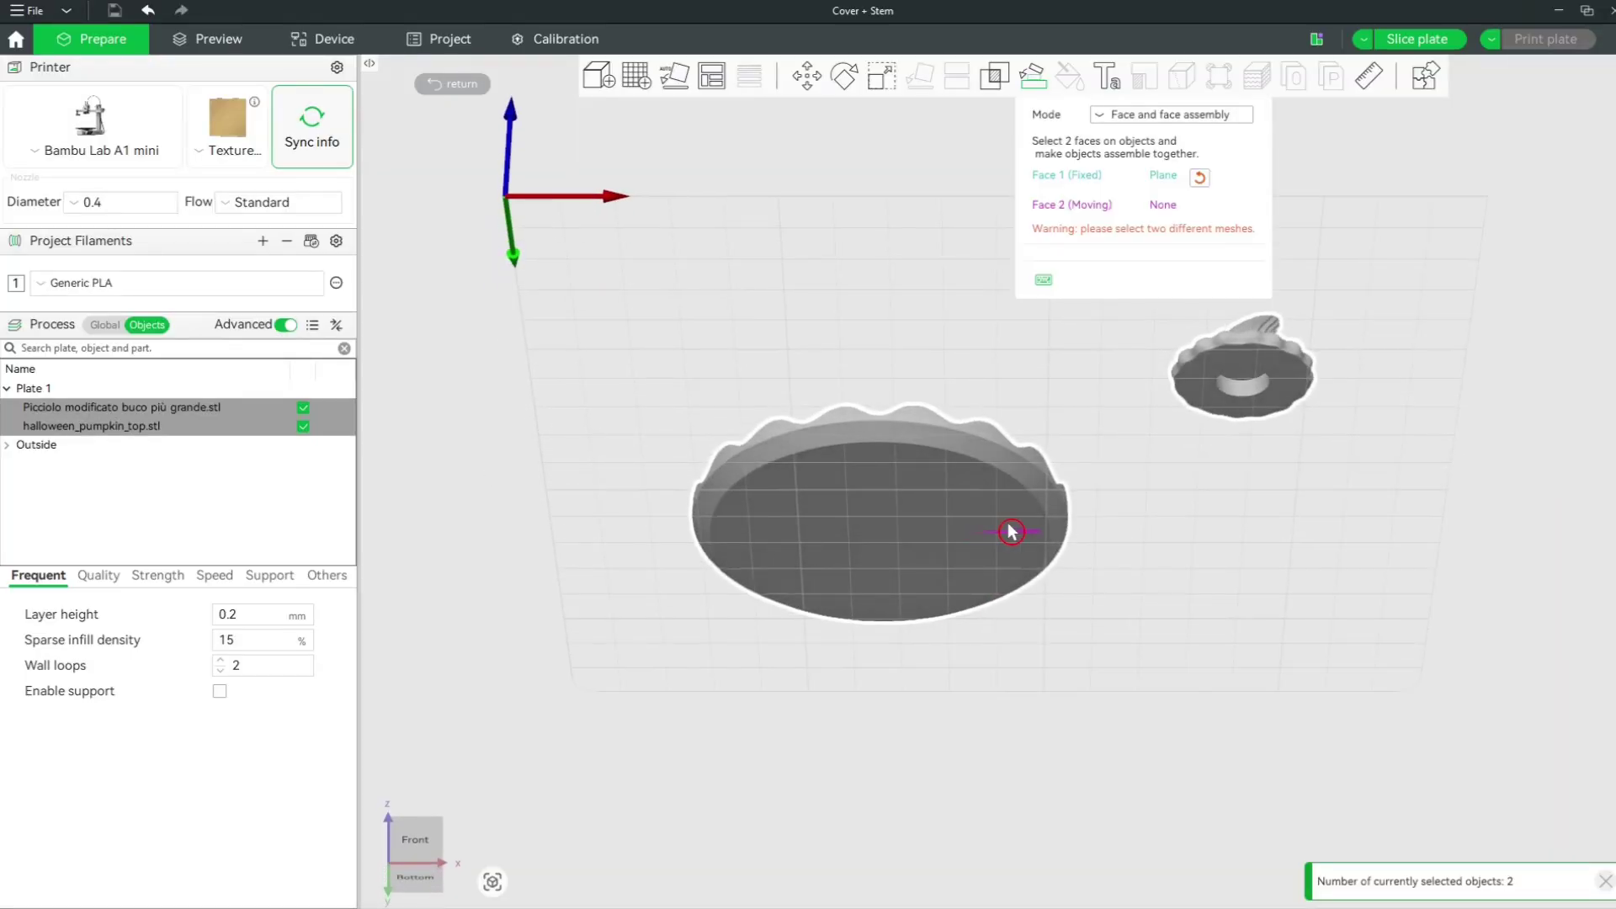
pyautogui.click(1248, 384)
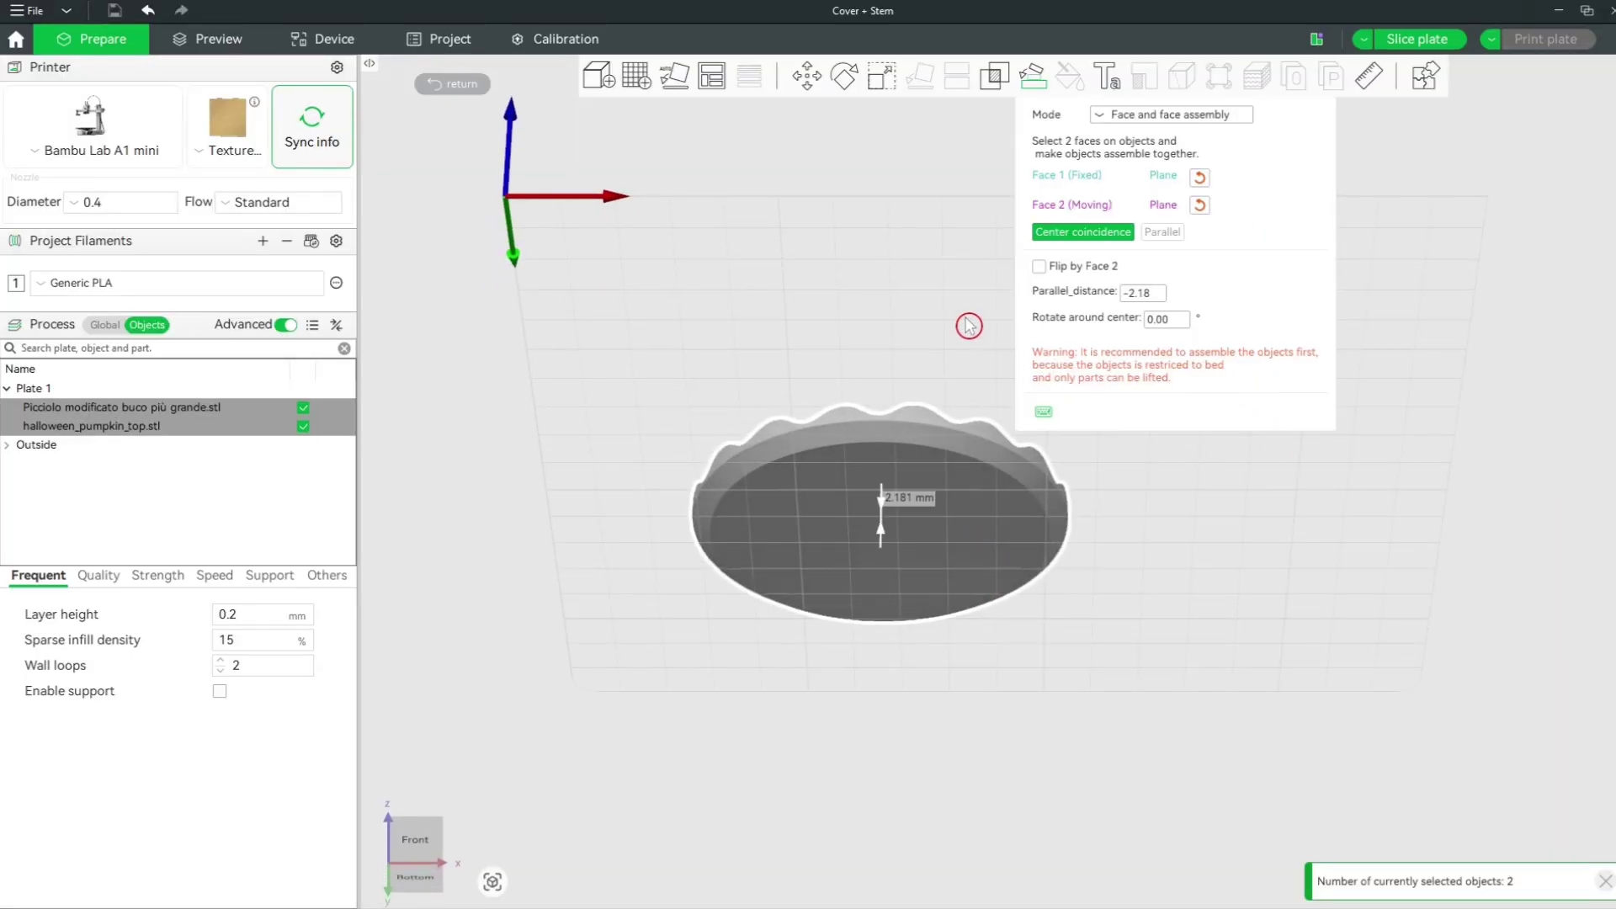
pyautogui.moveTo(967, 328); pyautogui.dragTo(969, 403)
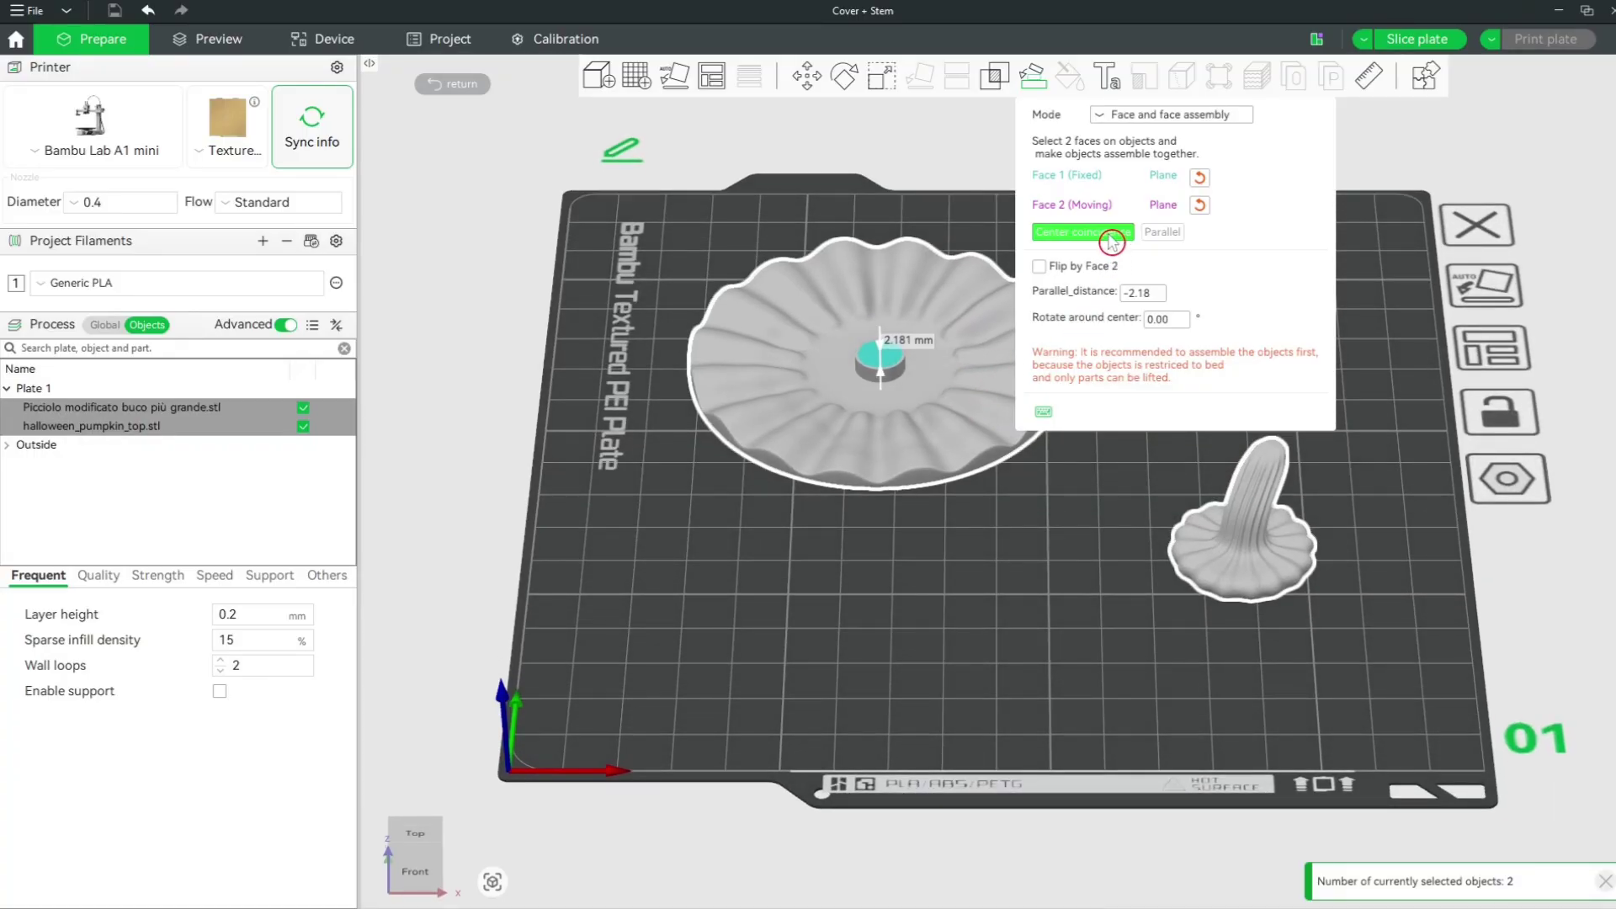
# Keep the face and face mode and apply center coincidence to seat the separate stem on the cover.
pyautogui.click(1176, 125)
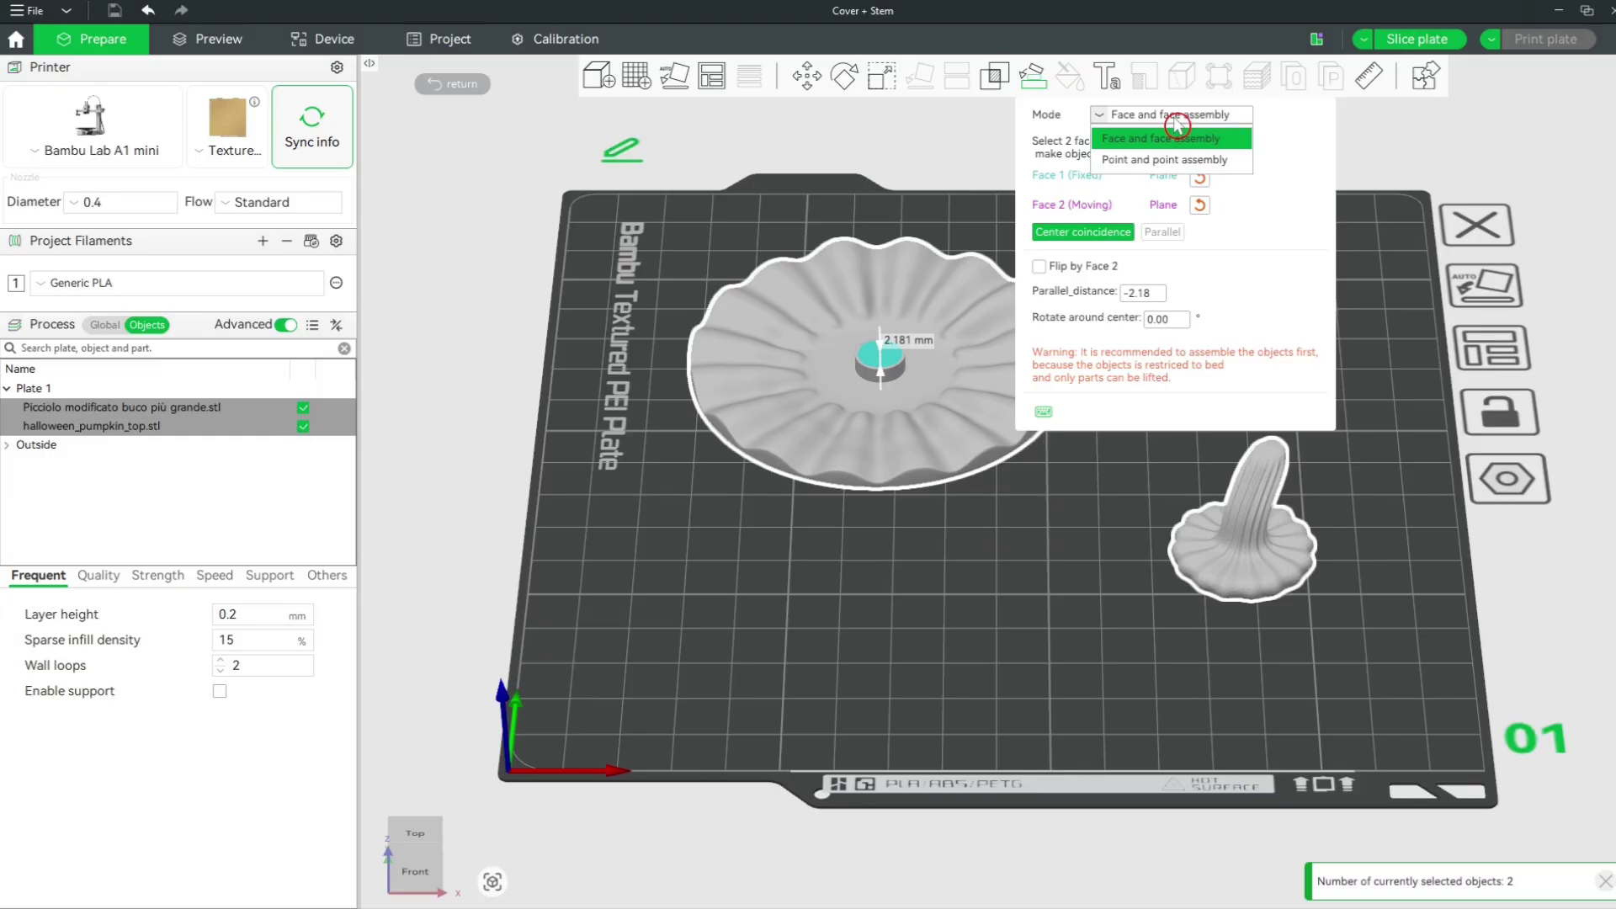
pyautogui.click(1177, 126)
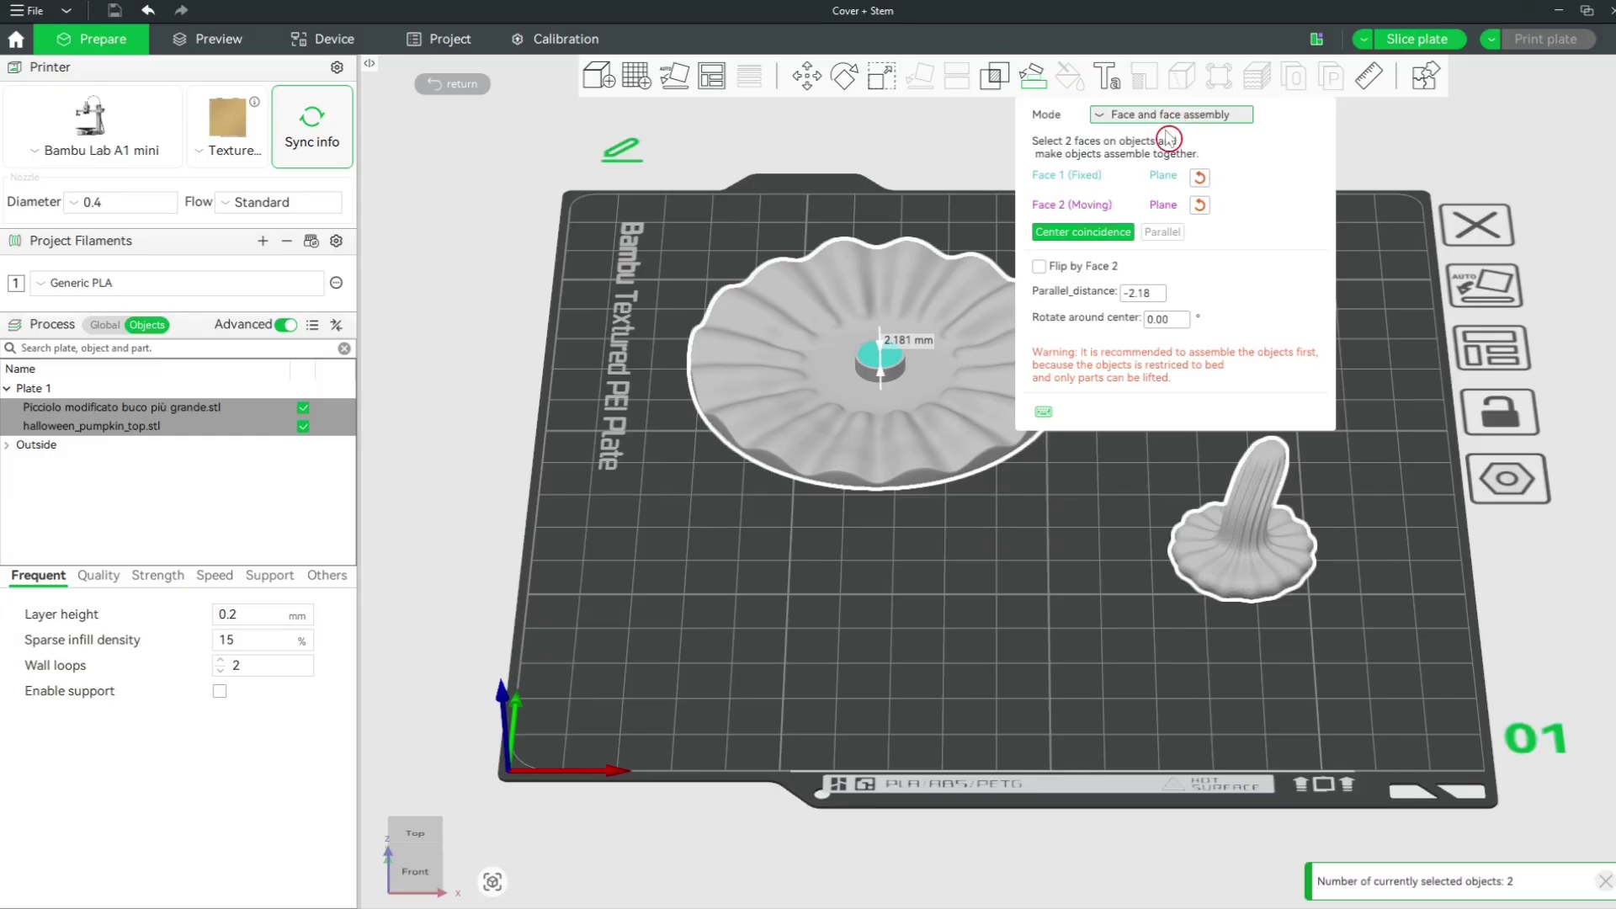
pyautogui.click(1099, 243)
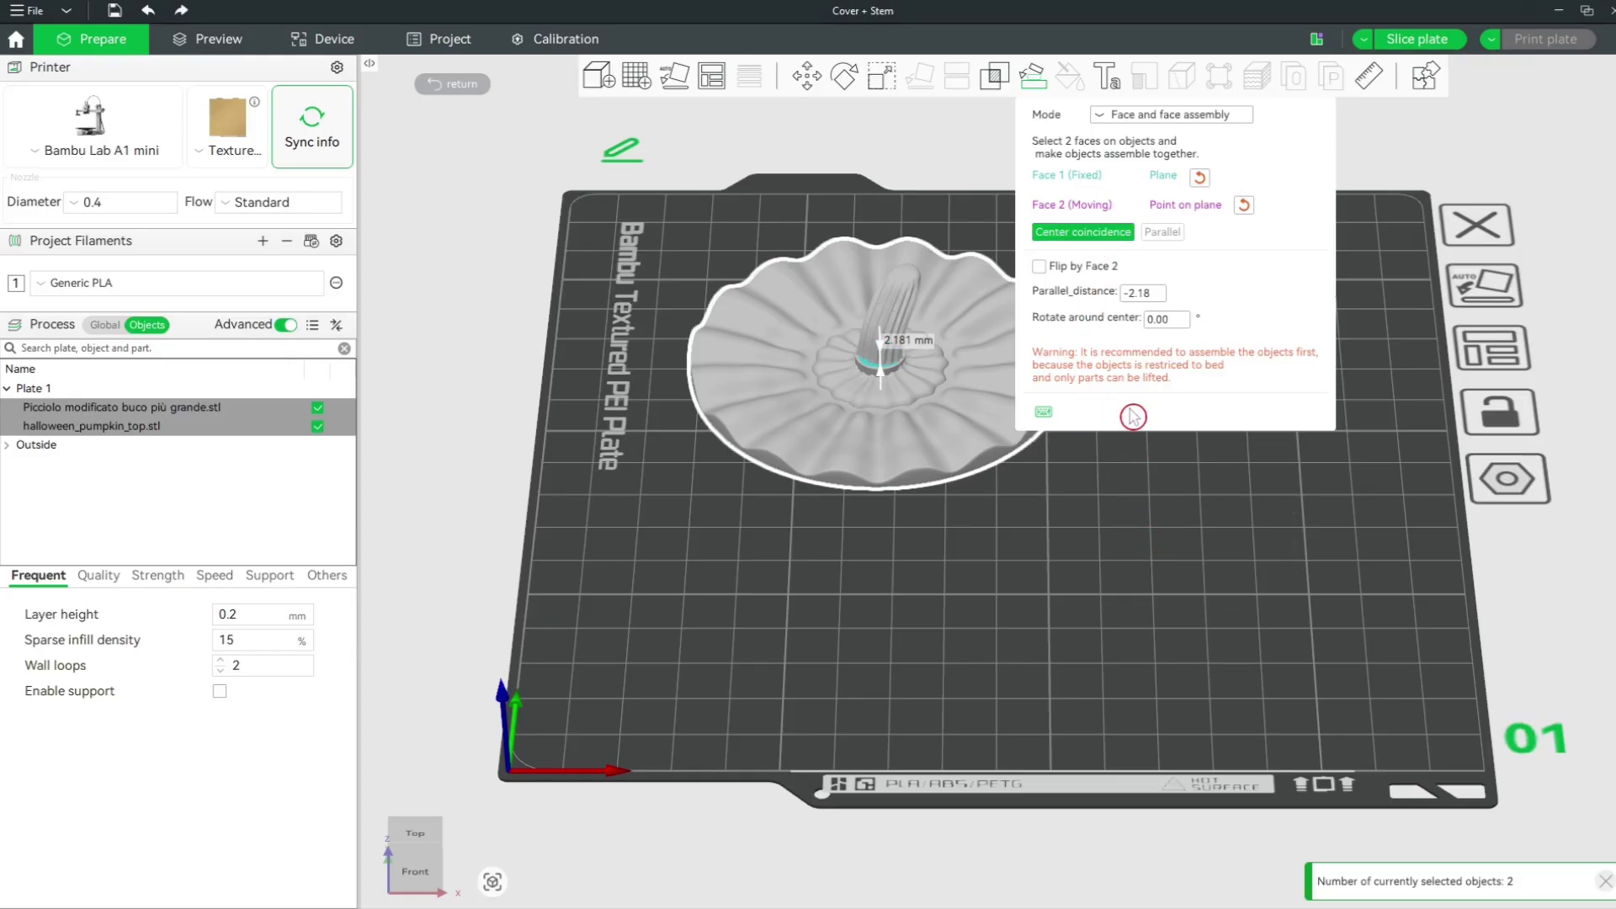
pyautogui.click(1037, 83)
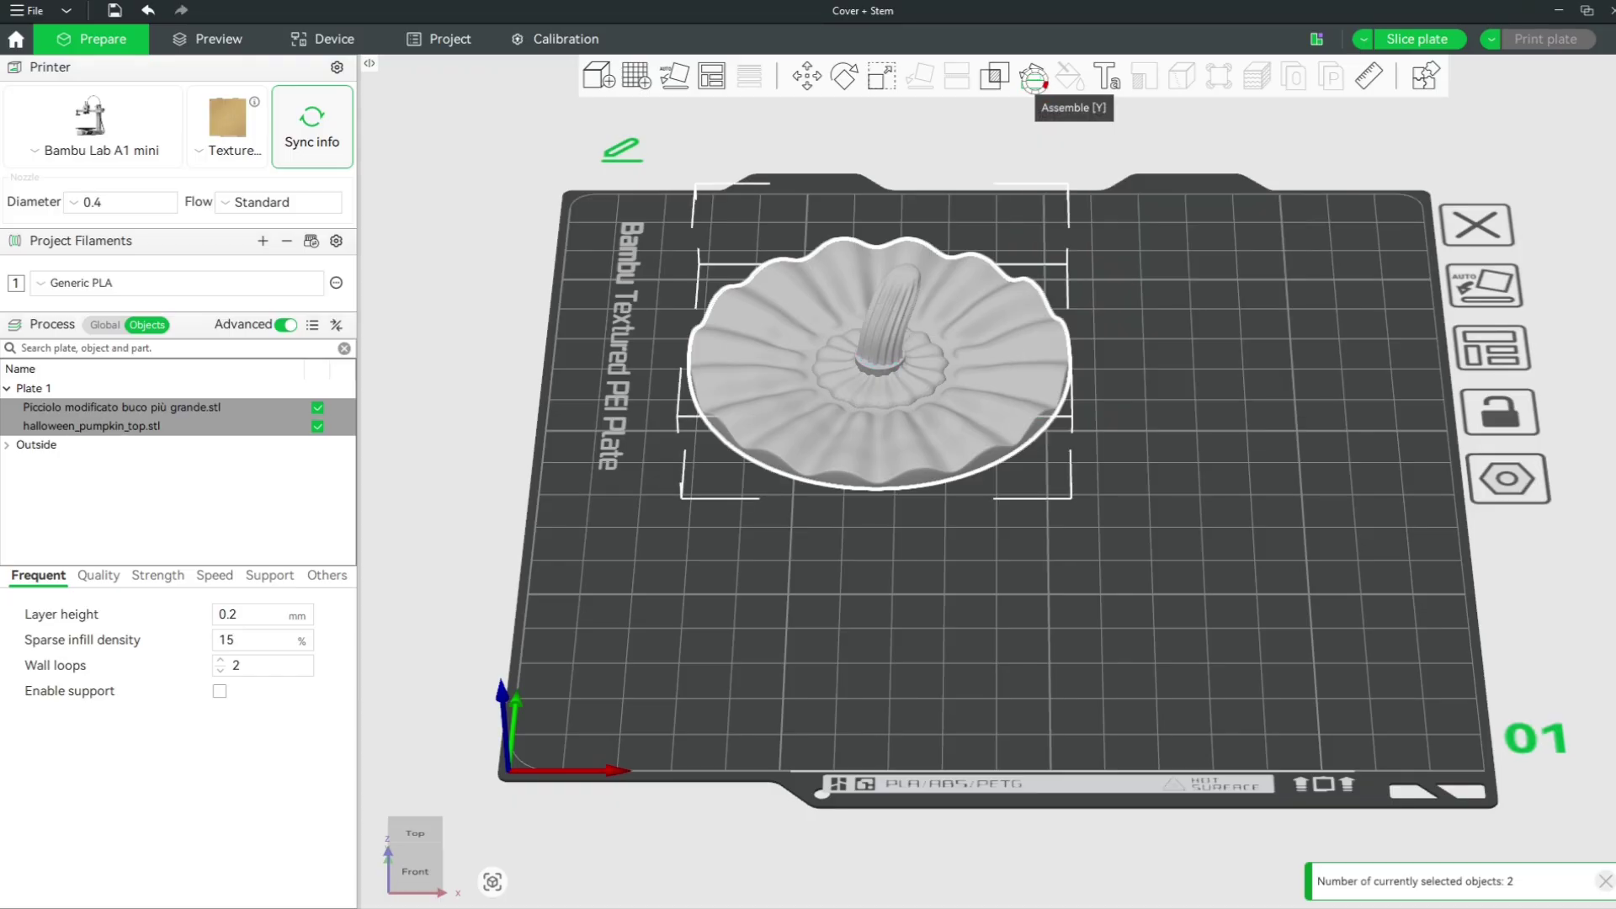
pyautogui.click(1151, 367)
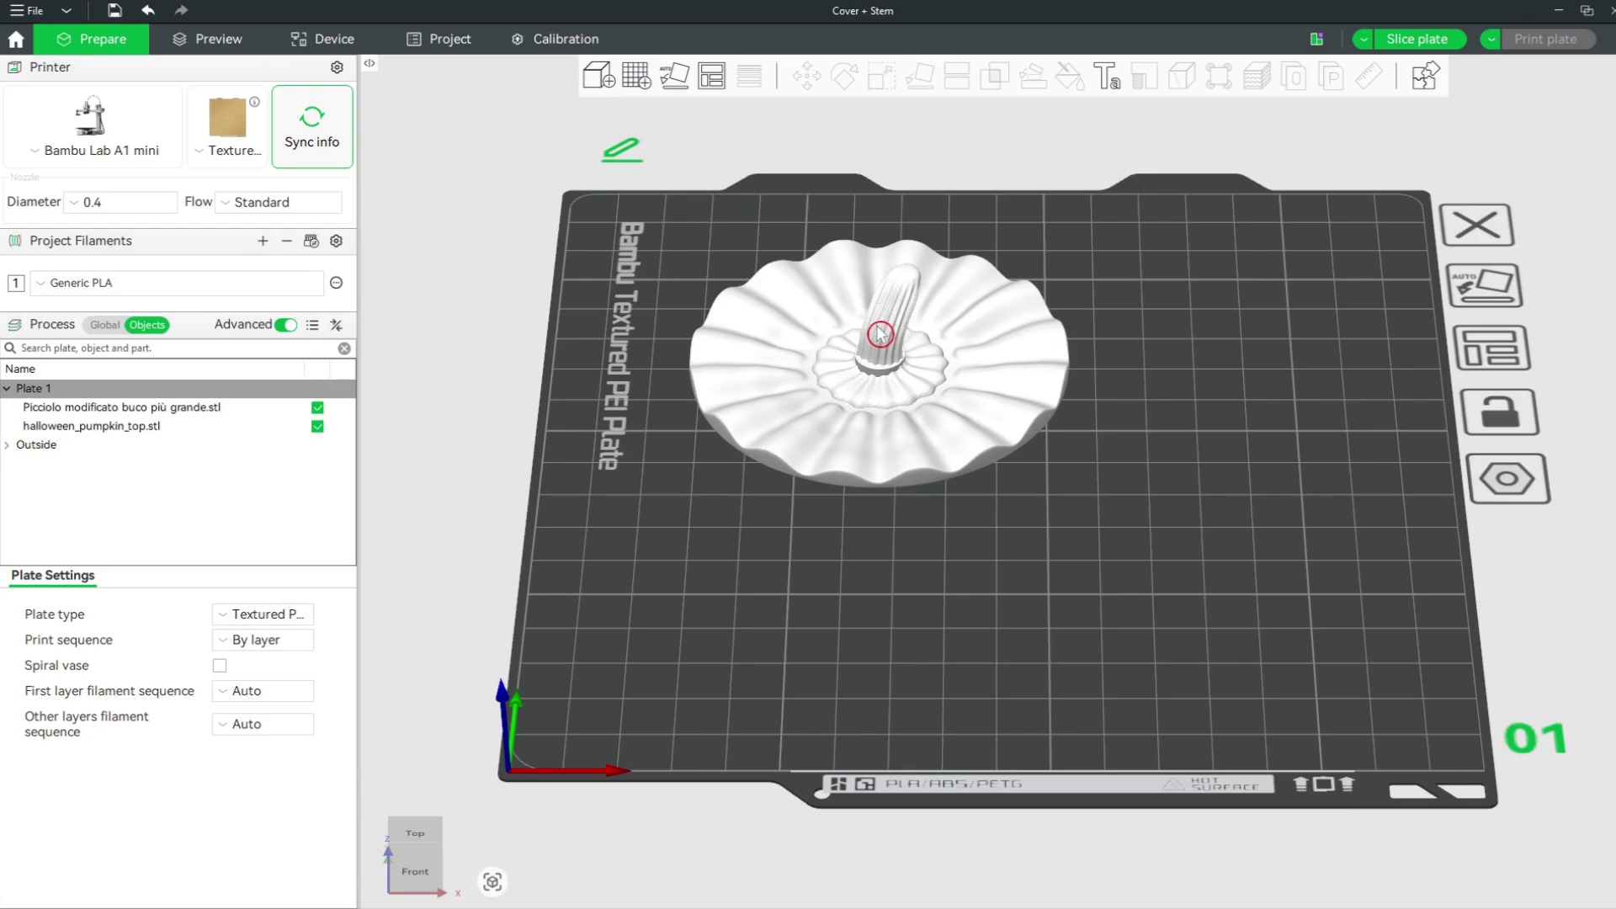
# Inspect the cover and stem individually, checking the stem's world-coordinate position with the Move tool.
pyautogui.click(139, 426)
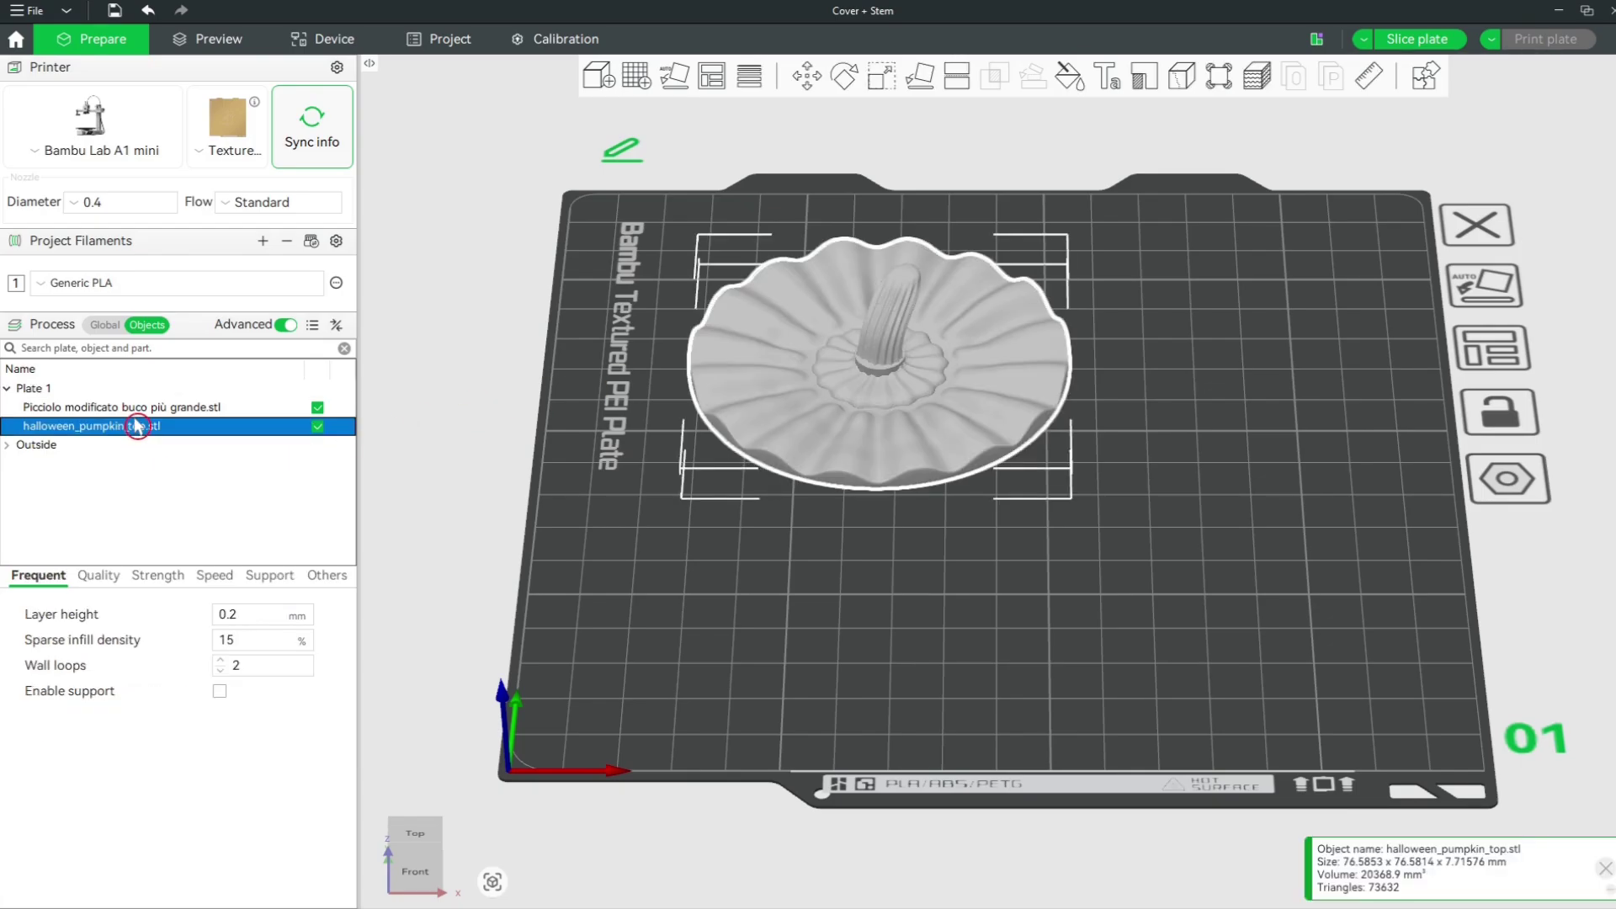
pyautogui.click(136, 408)
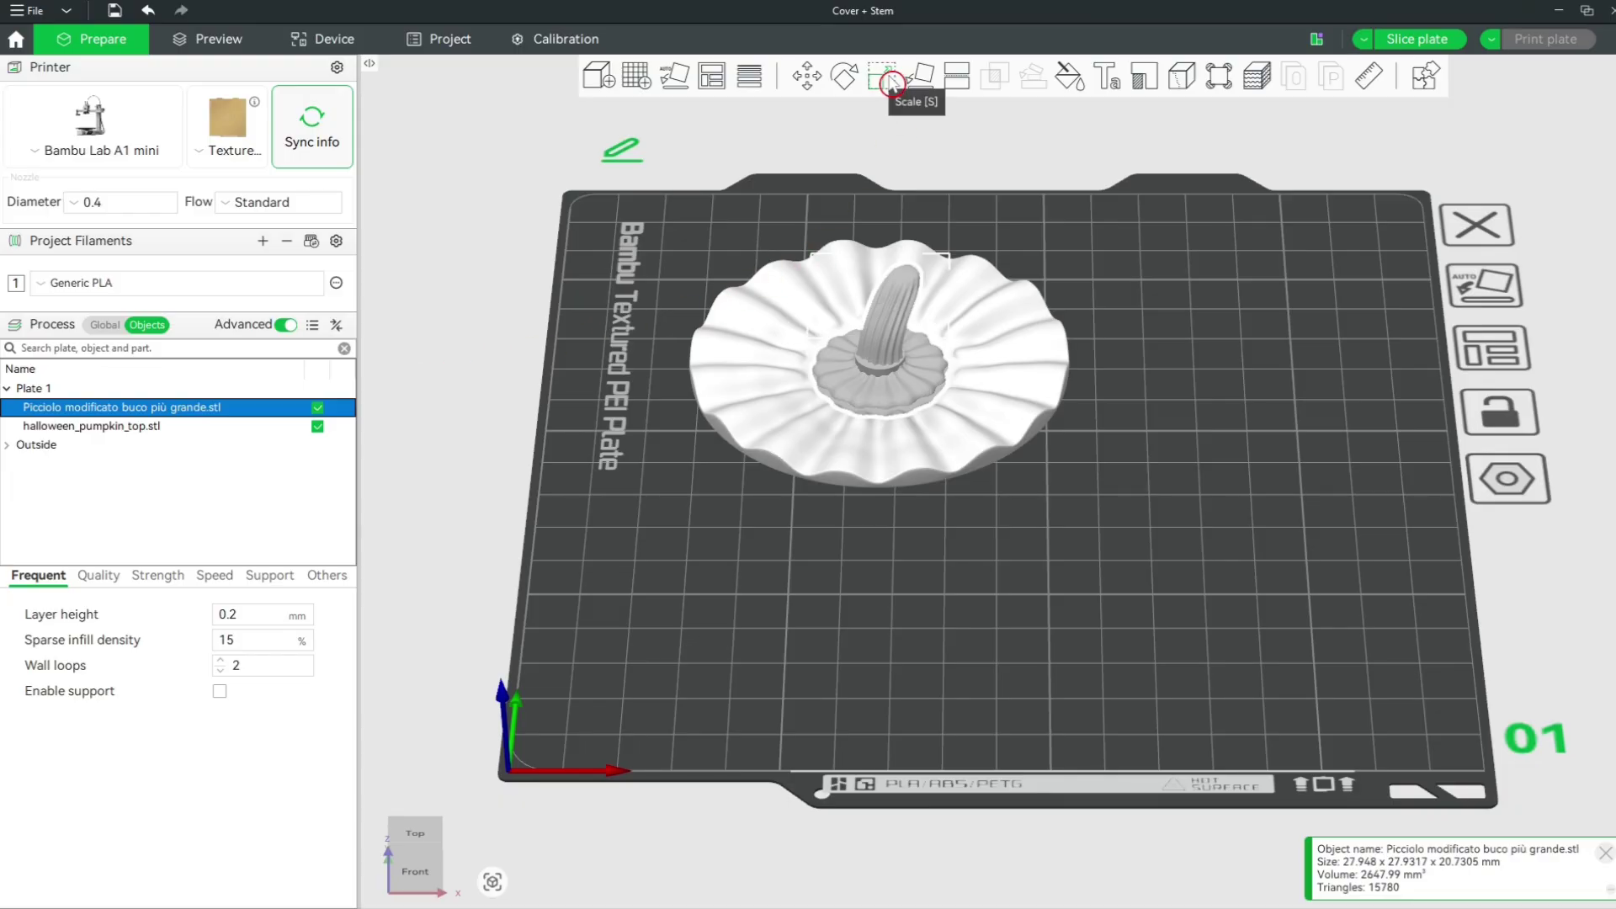
pyautogui.click(810, 82)
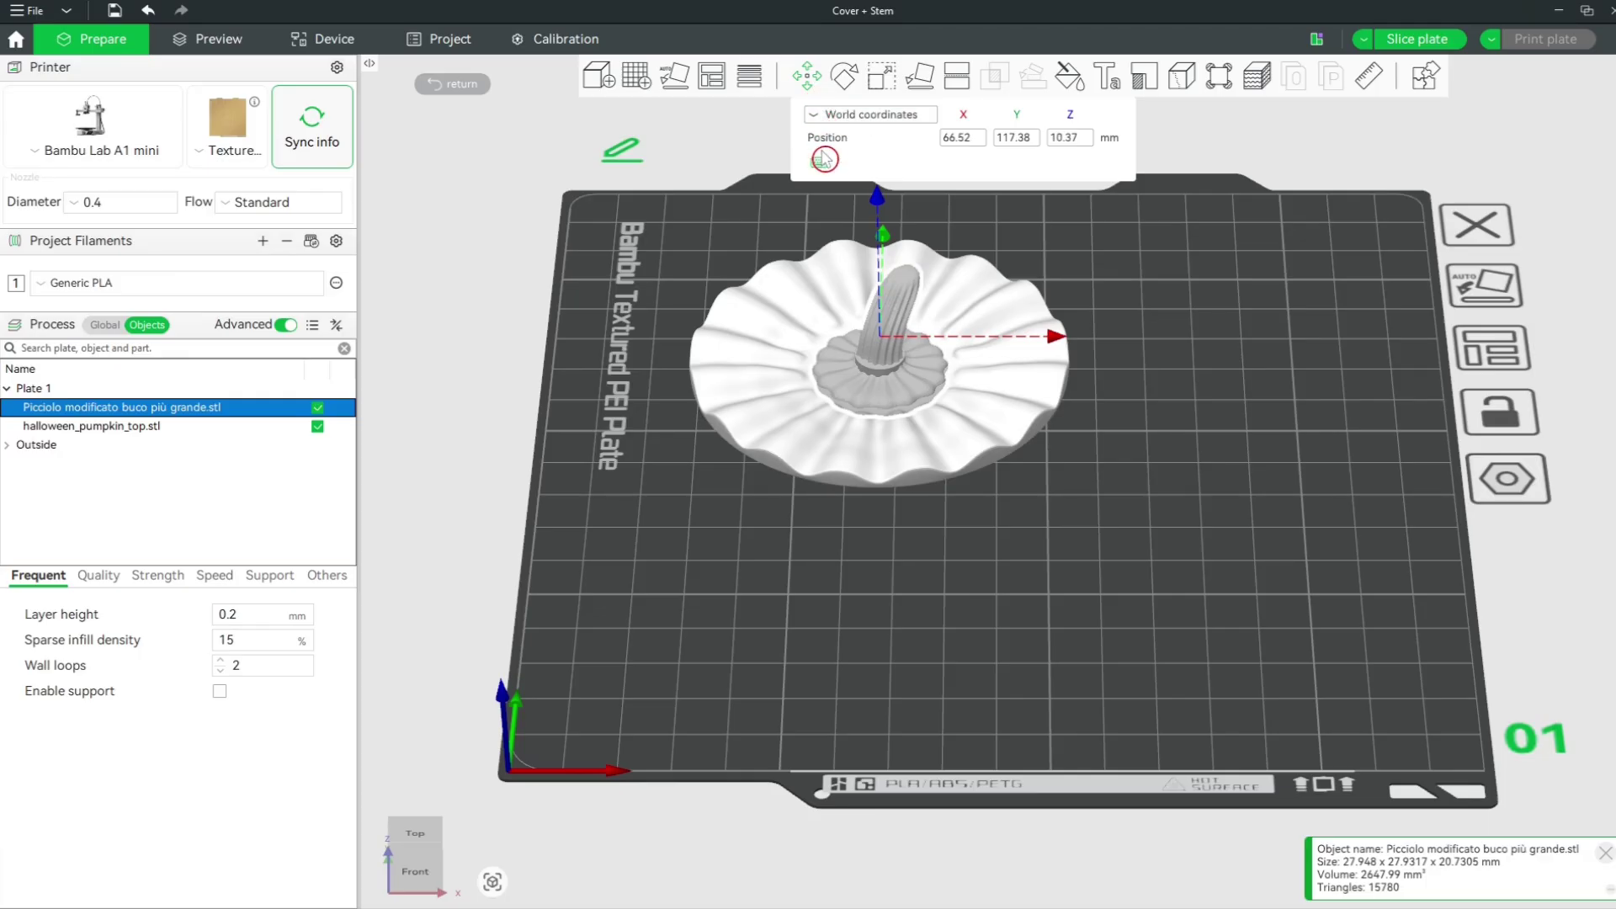
pyautogui.click(879, 221)
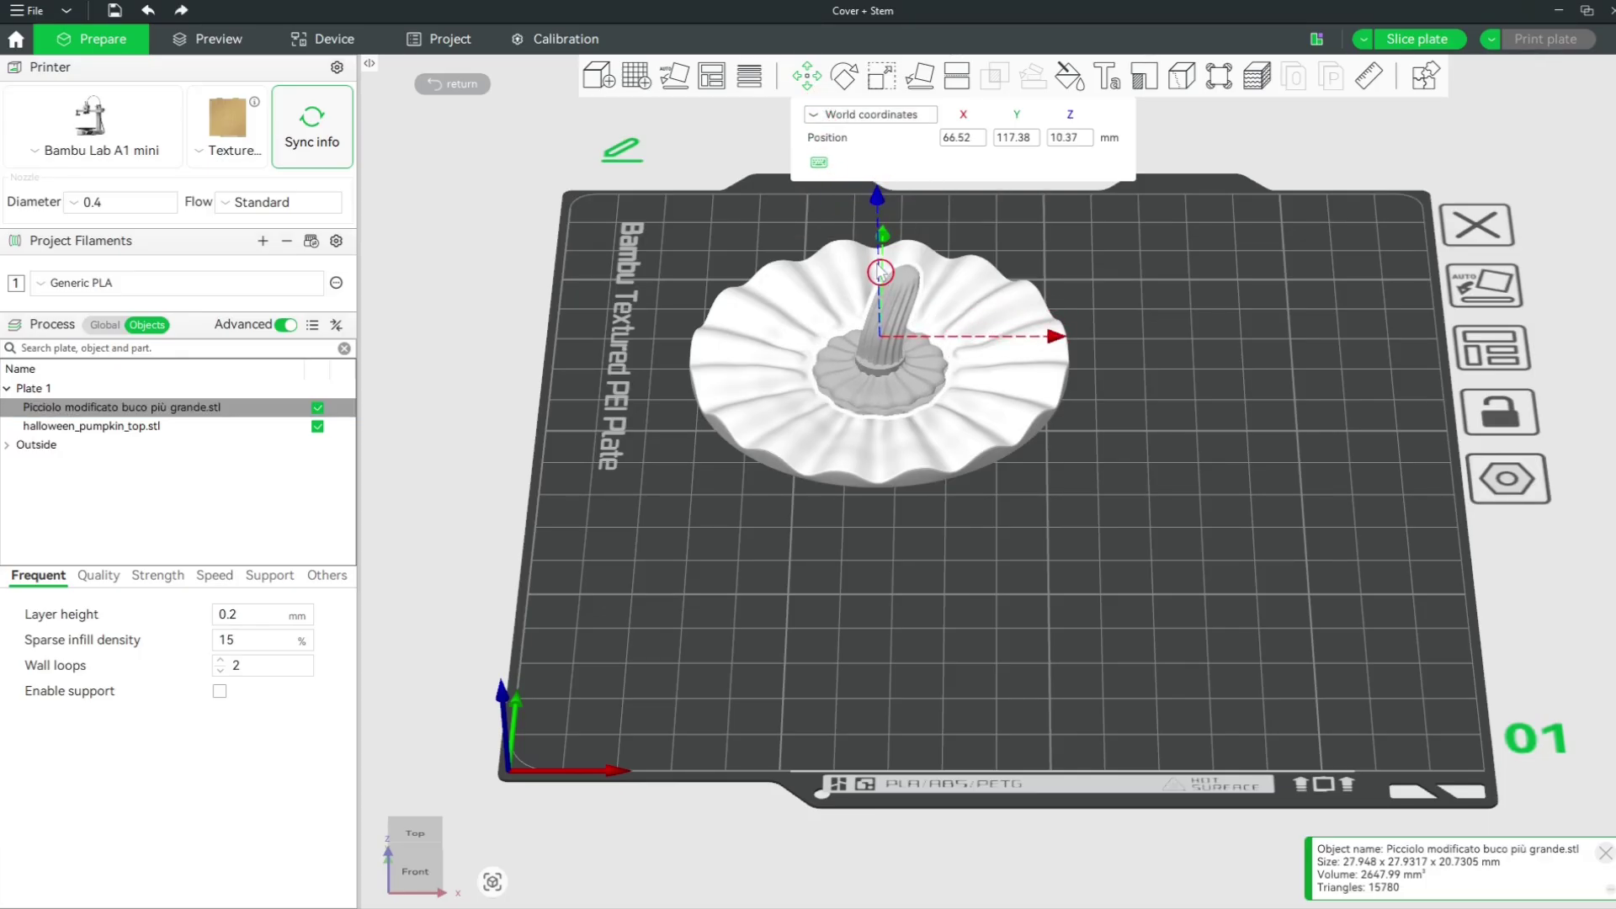
pyautogui.click(1103, 272)
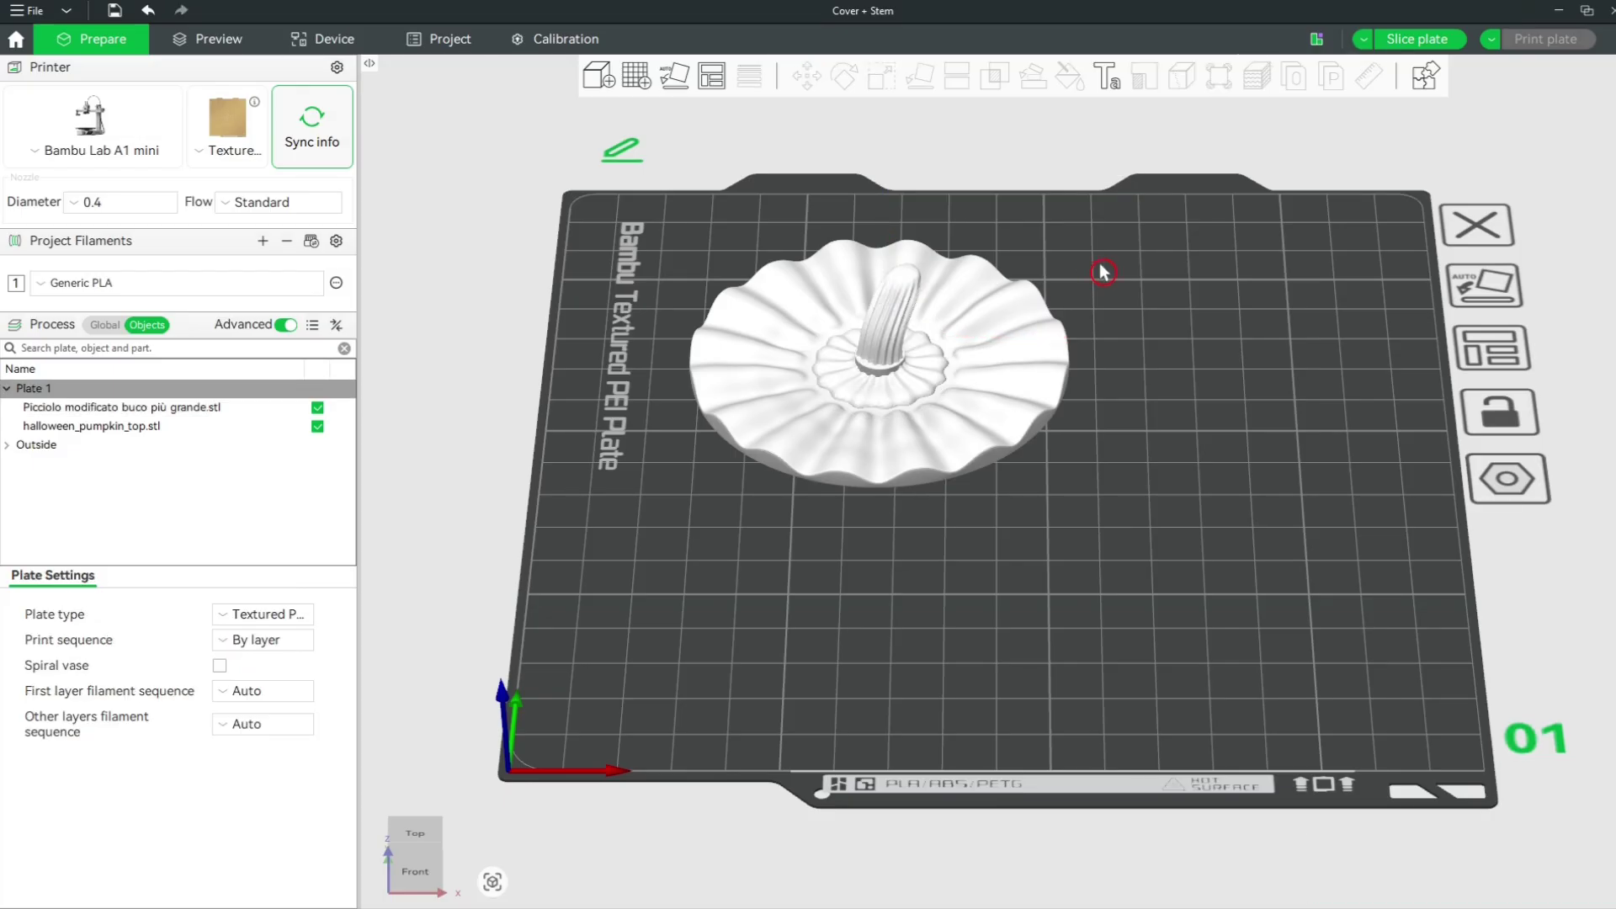
# Undo the stem's center coincidence alignment and leave the Assemble tool with nothing selected.
pyautogui.click(147, 17)
pyautogui.click(147, 16)
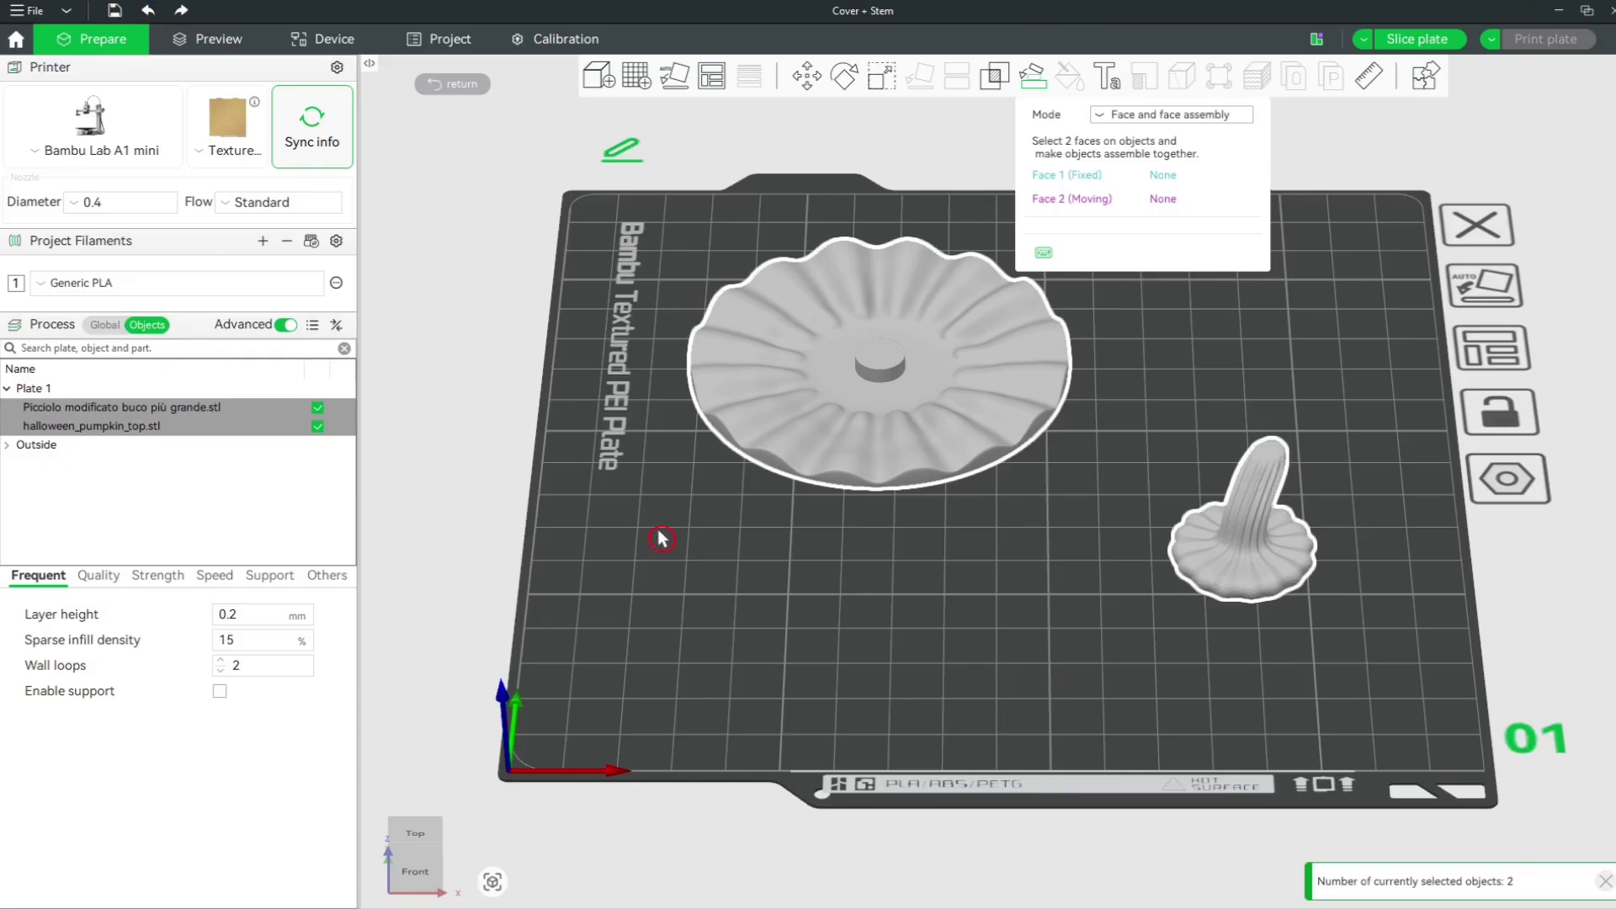
pyautogui.click(1038, 77)
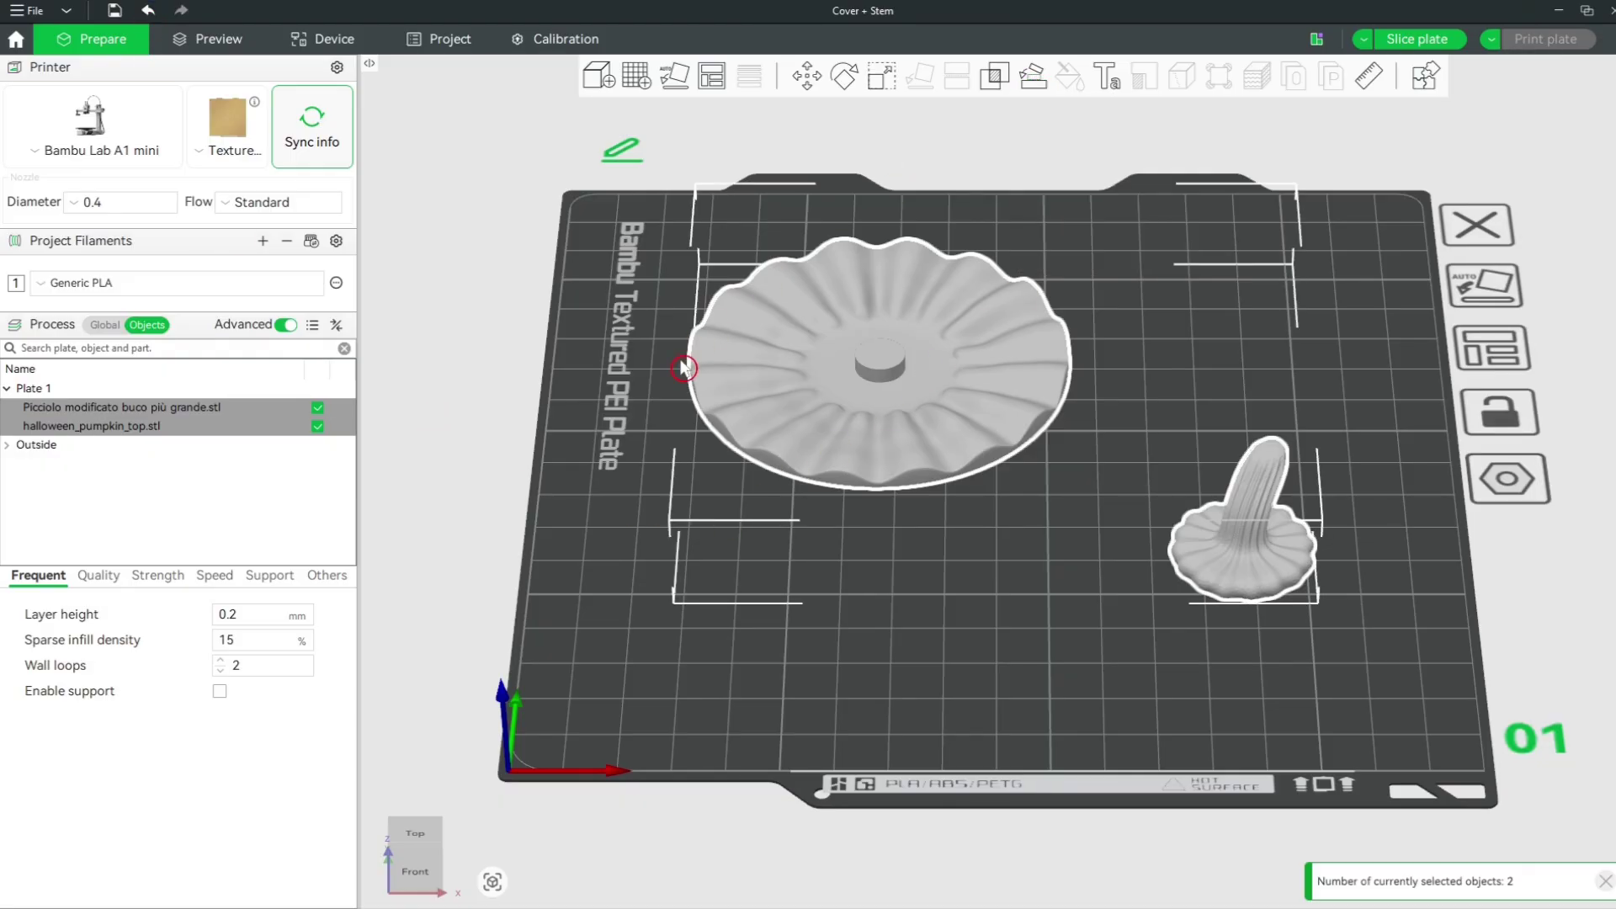
pyautogui.click(597, 510)
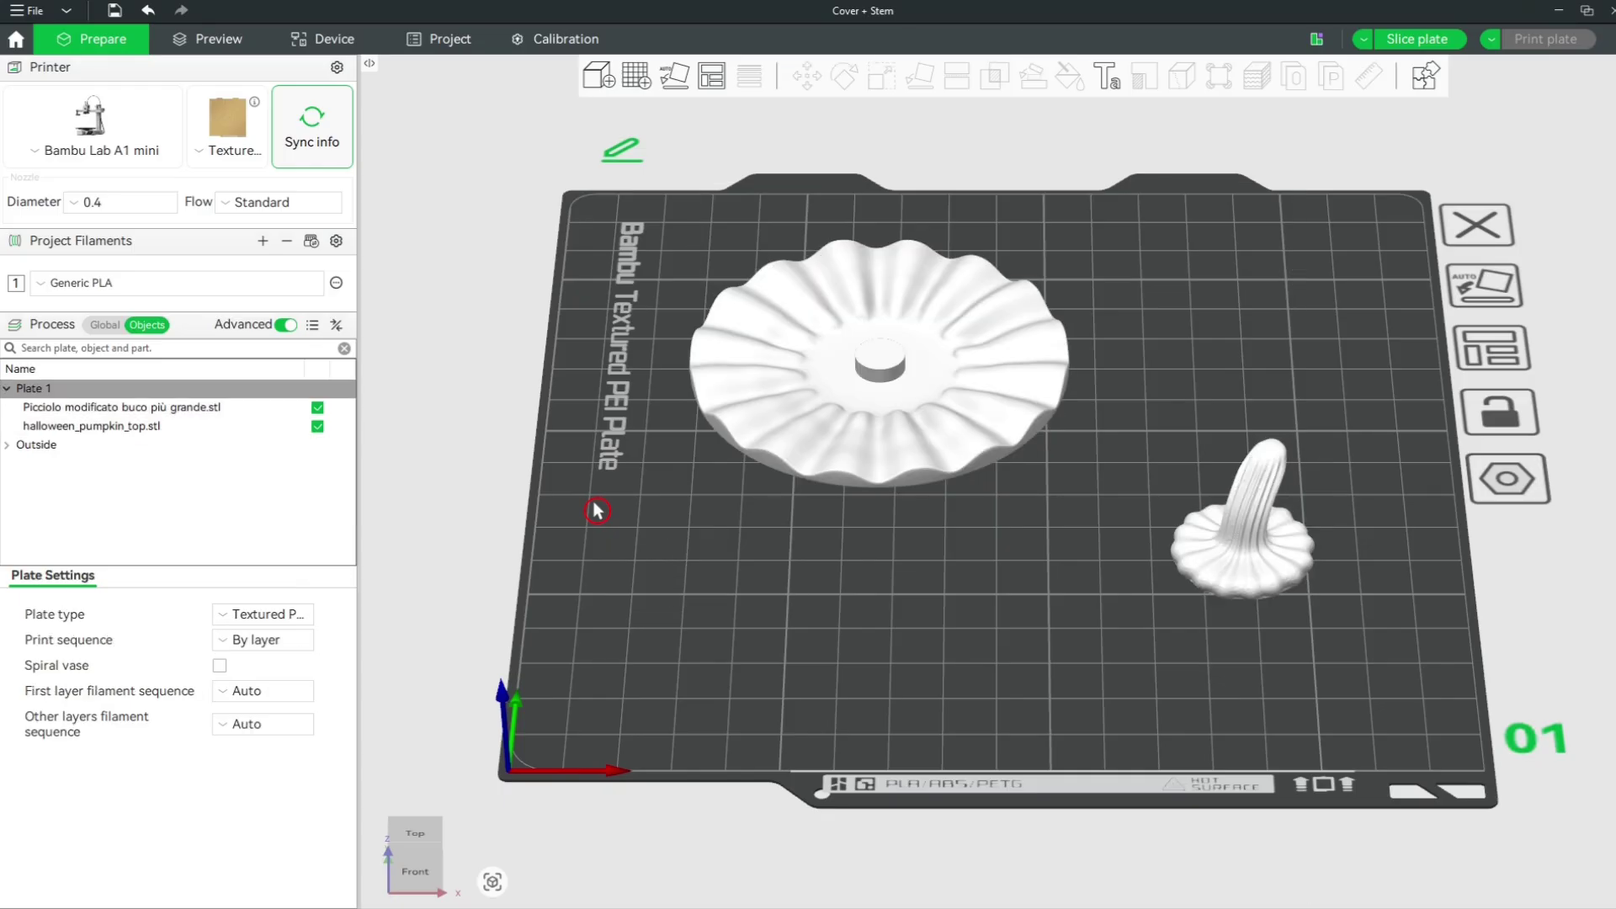
# Select the pumpkin cover and the stem together and merge them into one assembly object.
pyautogui.click(884, 449)
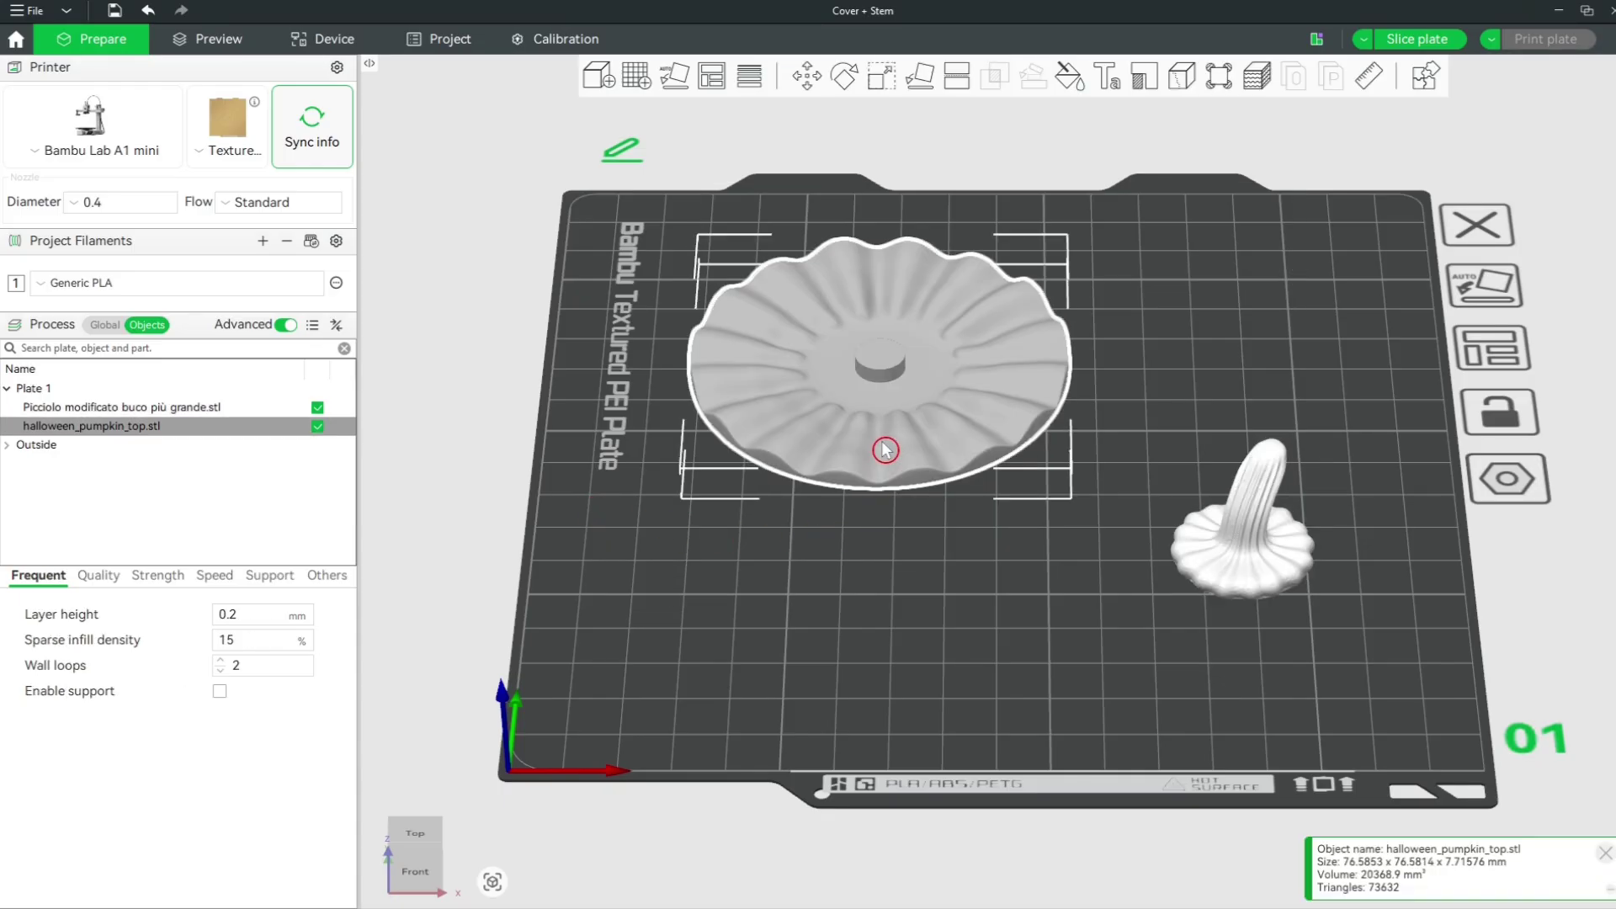
pyautogui.keyDown('ctrl'); pyautogui.click(1251, 553); pyautogui.keyUp('ctrl')
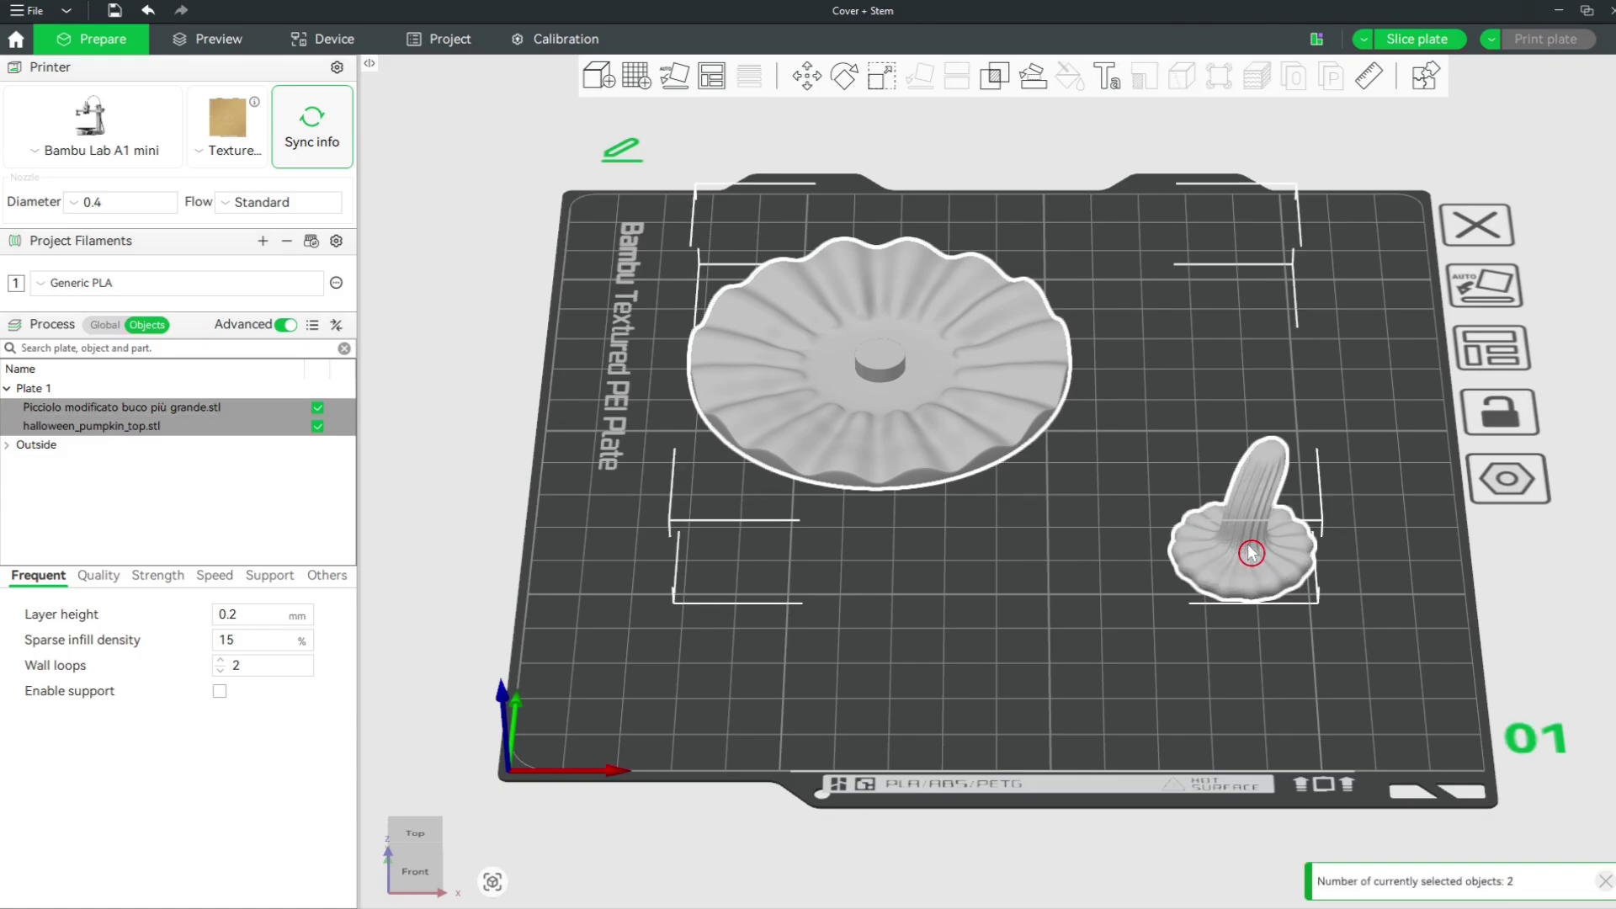
pyautogui.rightClick(1108, 428)
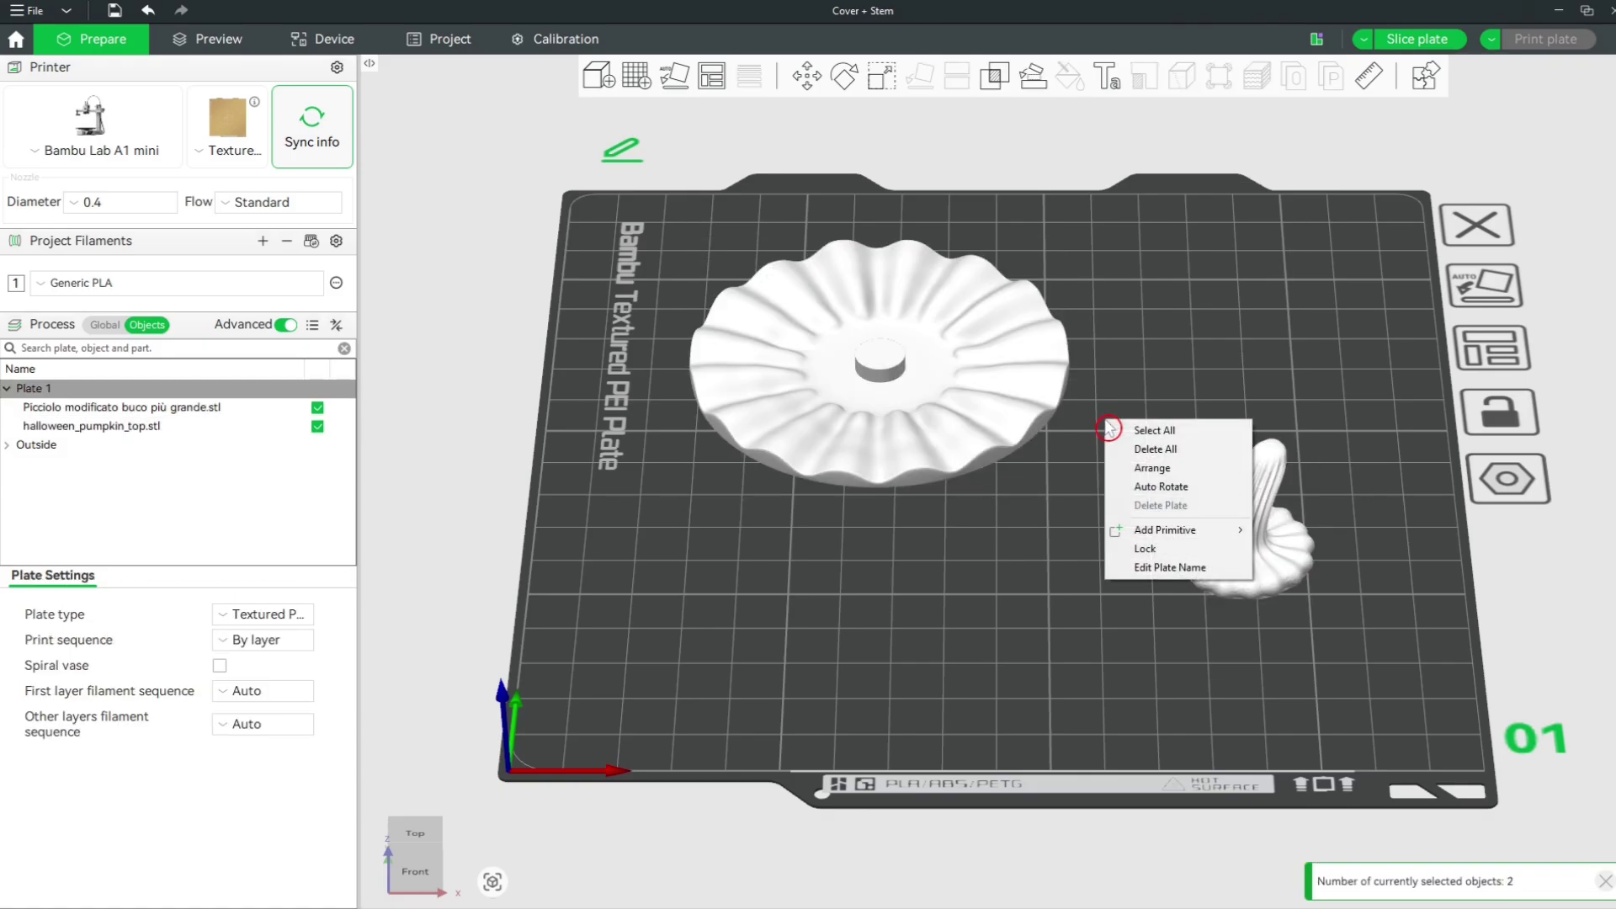
pyautogui.click(963, 419)
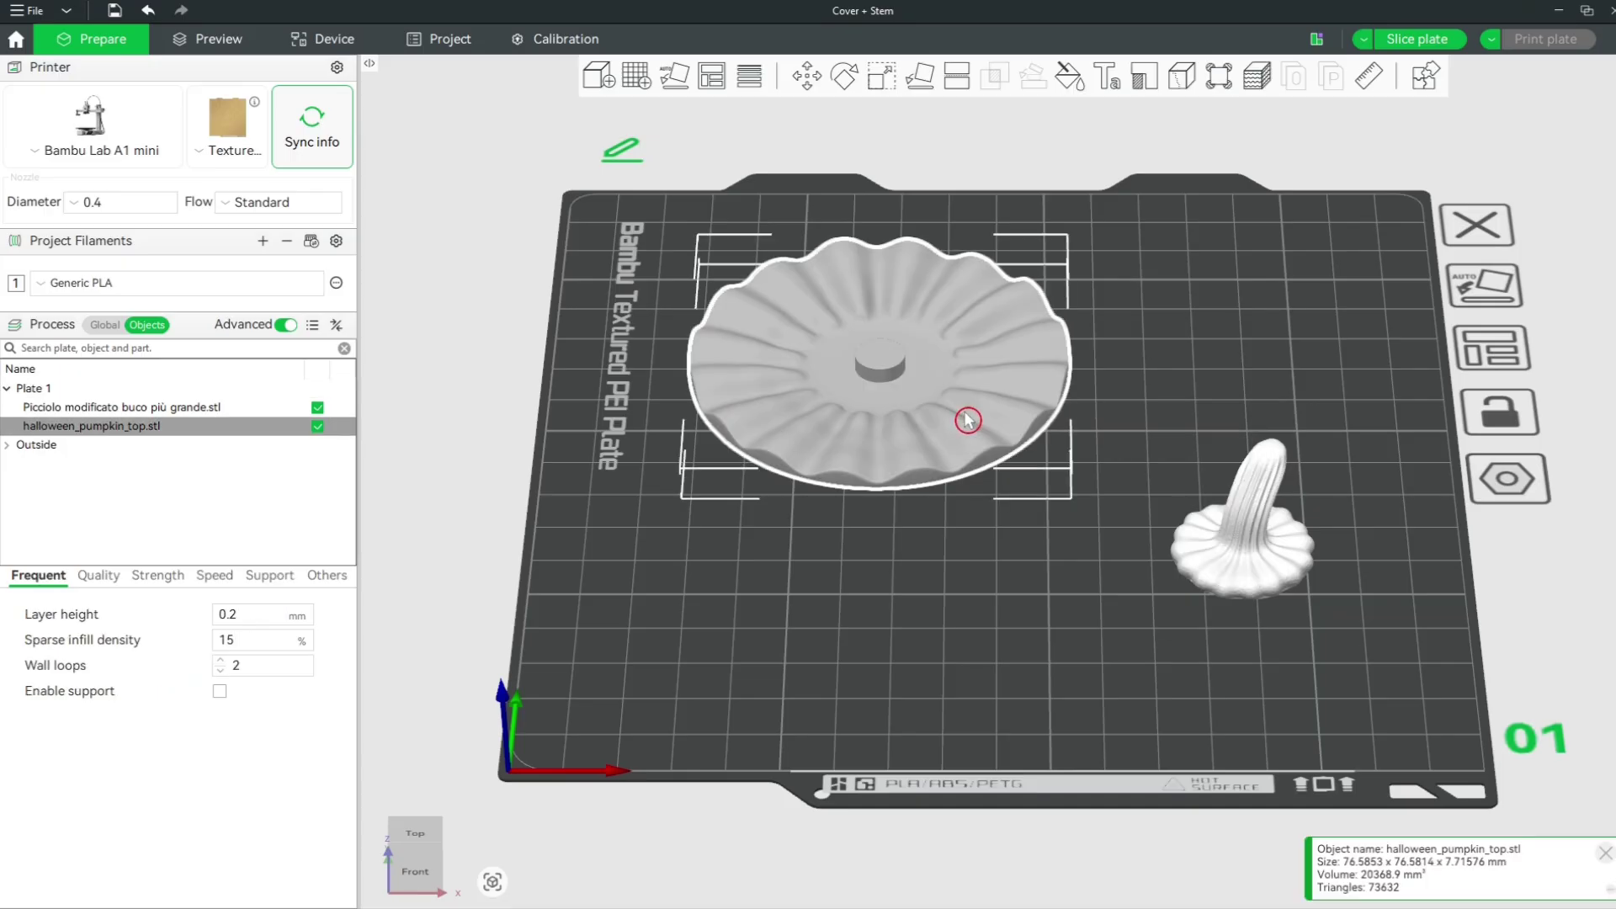
pyautogui.keyDown('ctrl'); pyautogui.click(1229, 541); pyautogui.keyUp('ctrl')
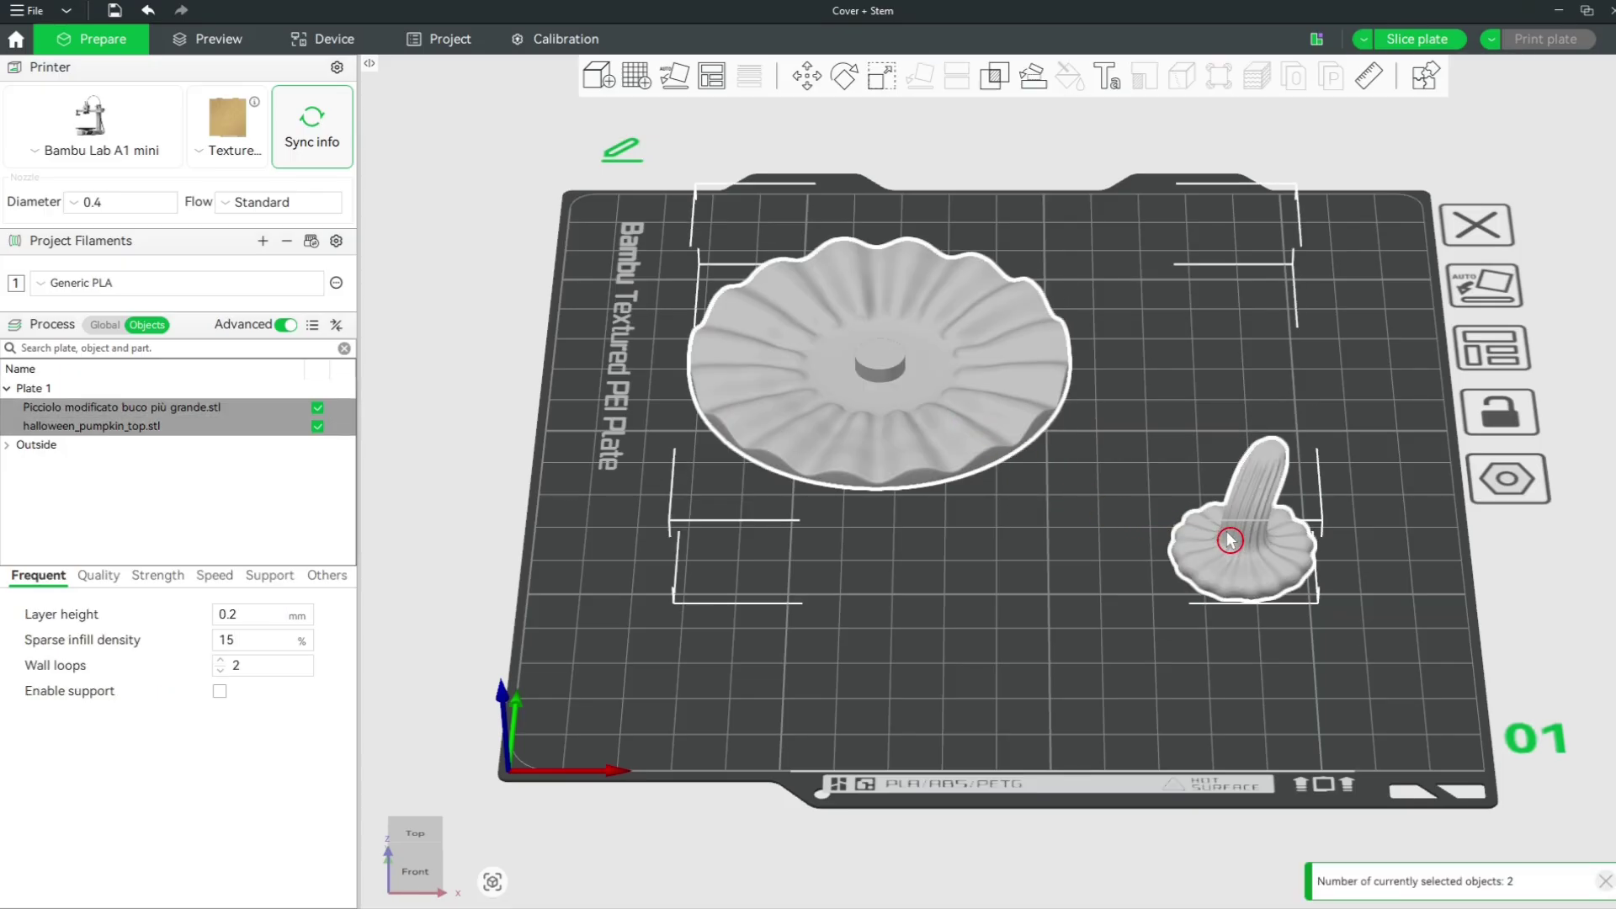
pyautogui.rightClick(1229, 540)
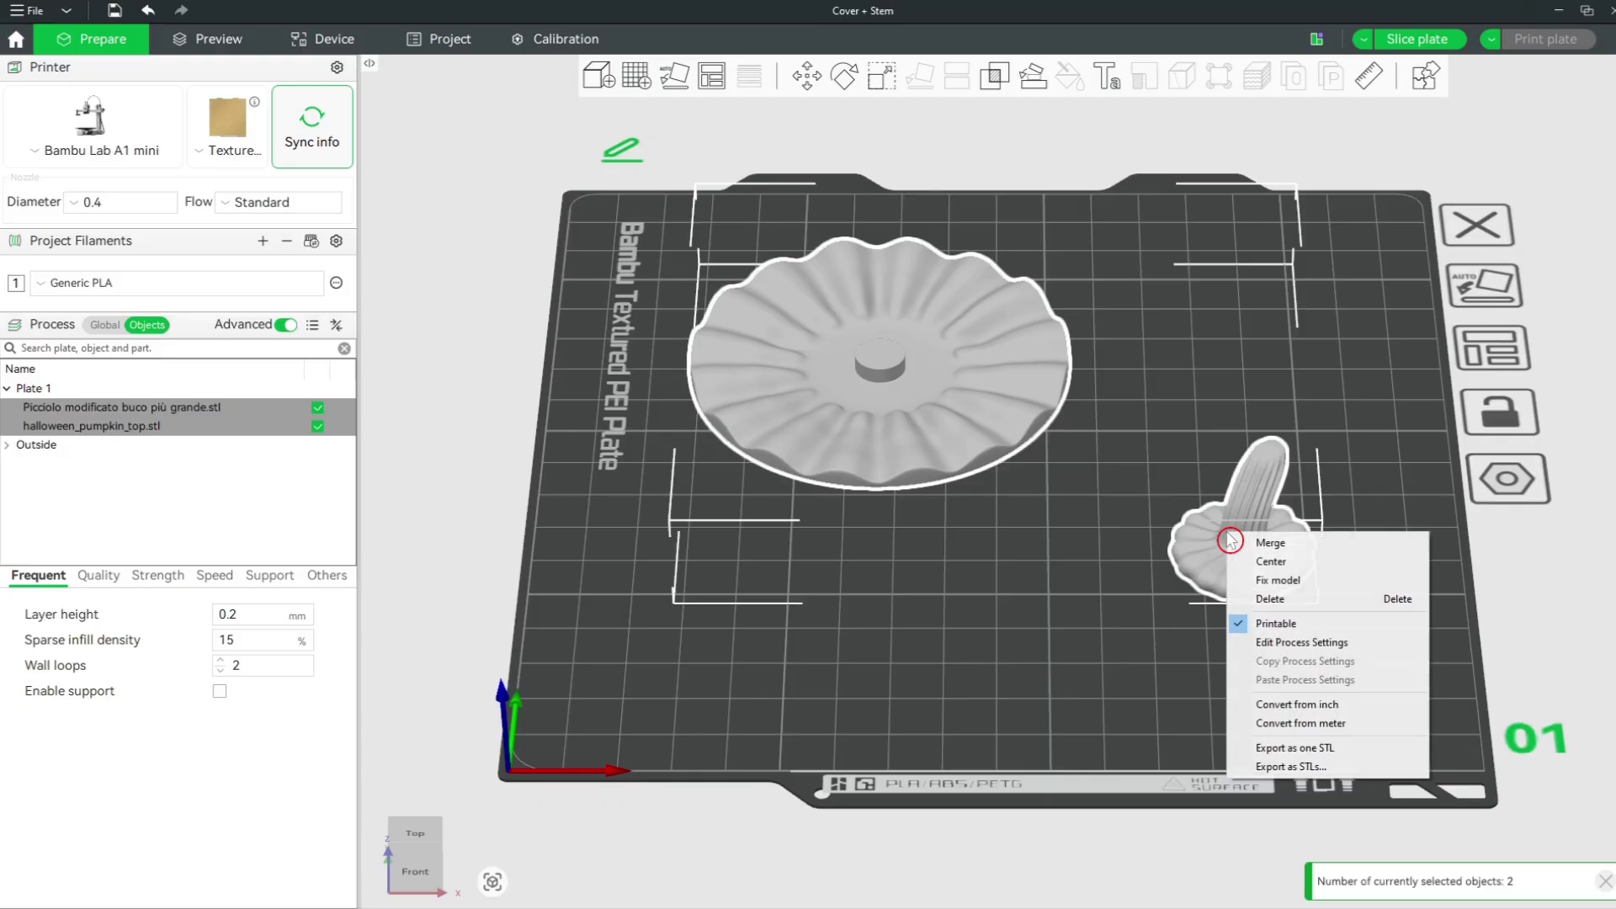
pyautogui.click(1311, 554)
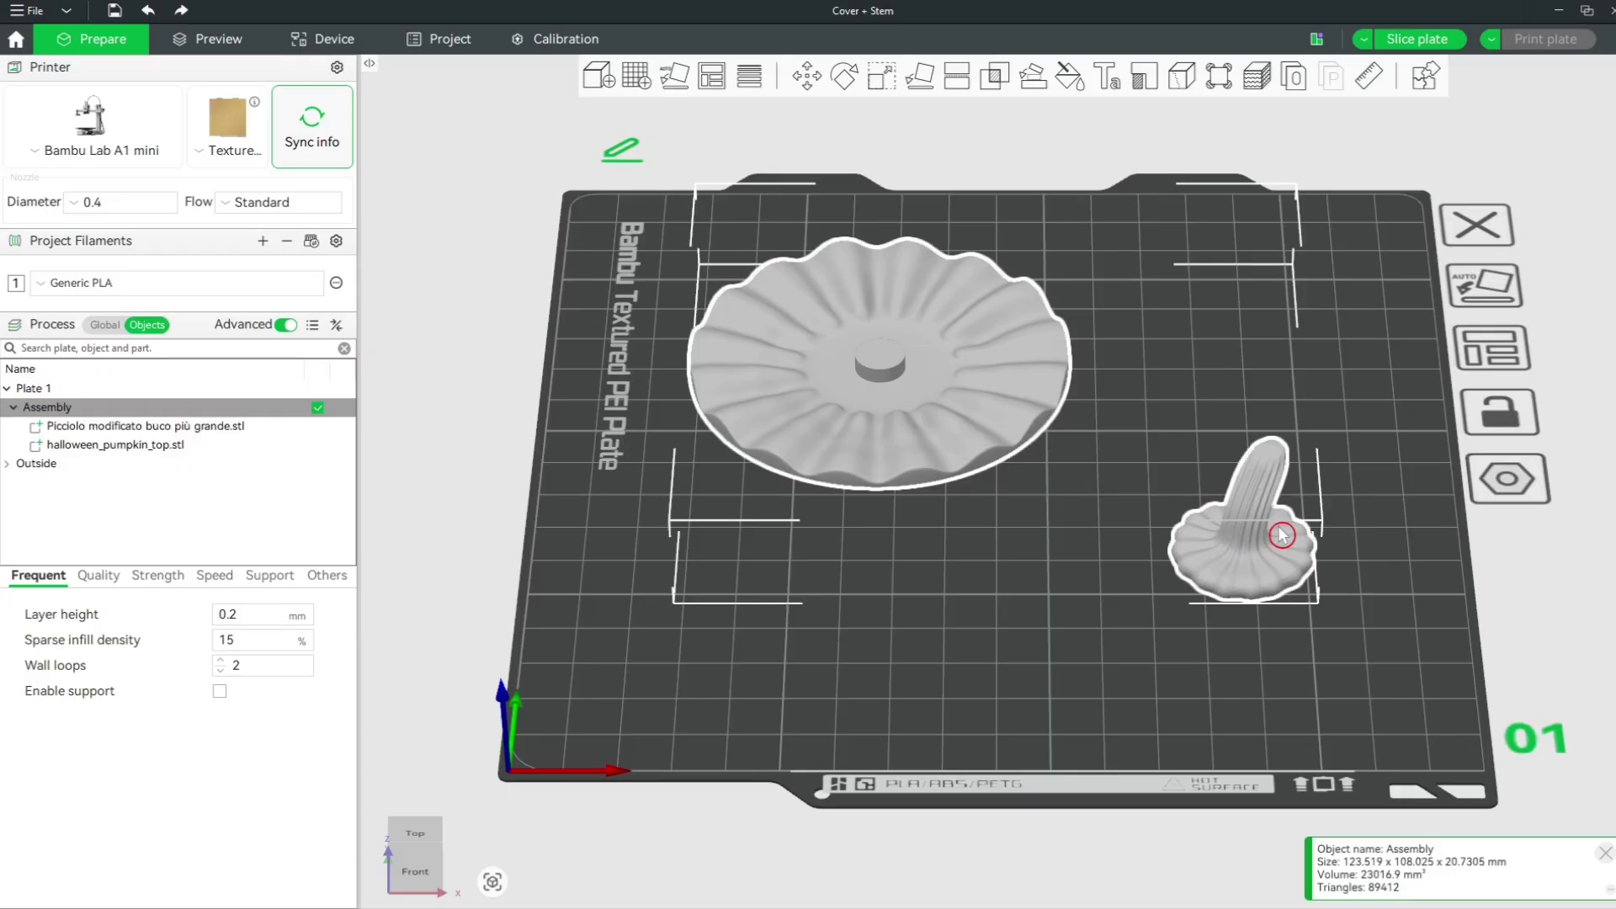
# Join the assembly's parts with face and face Assemble, using the cover's raised plane as fixed, the stem's underside socket plane as moving, and center coincidence.
pyautogui.click(1043, 95)
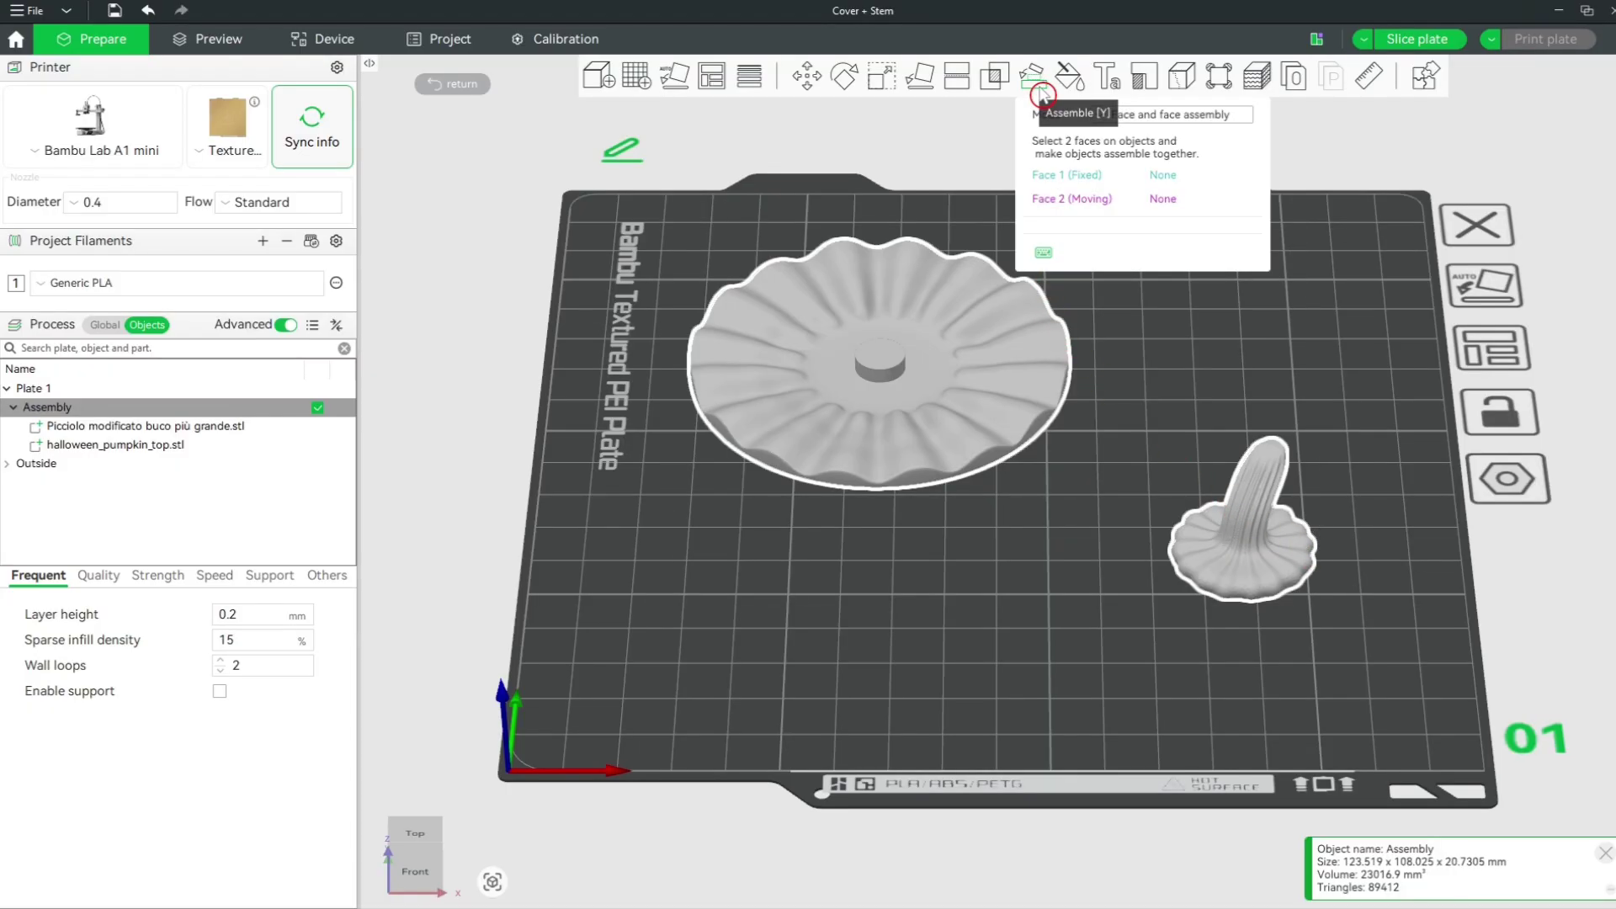
pyautogui.click(880, 356)
pyautogui.moveTo(1028, 612); pyautogui.dragTo(1010, 505)
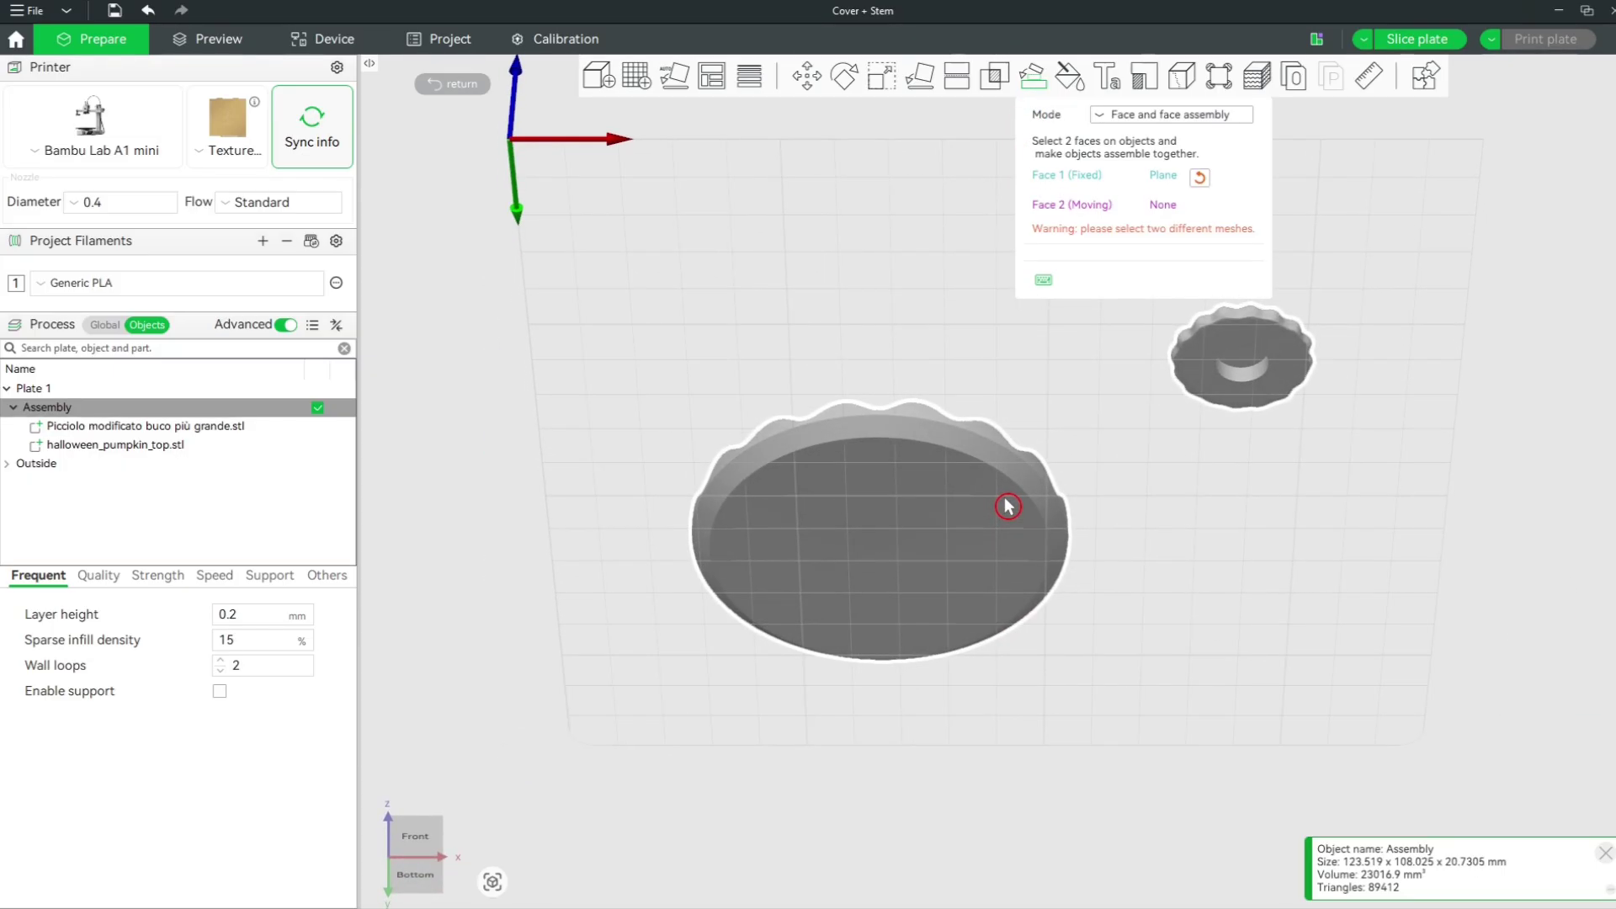
pyautogui.click(1239, 364)
pyautogui.moveTo(957, 256); pyautogui.dragTo(954, 347)
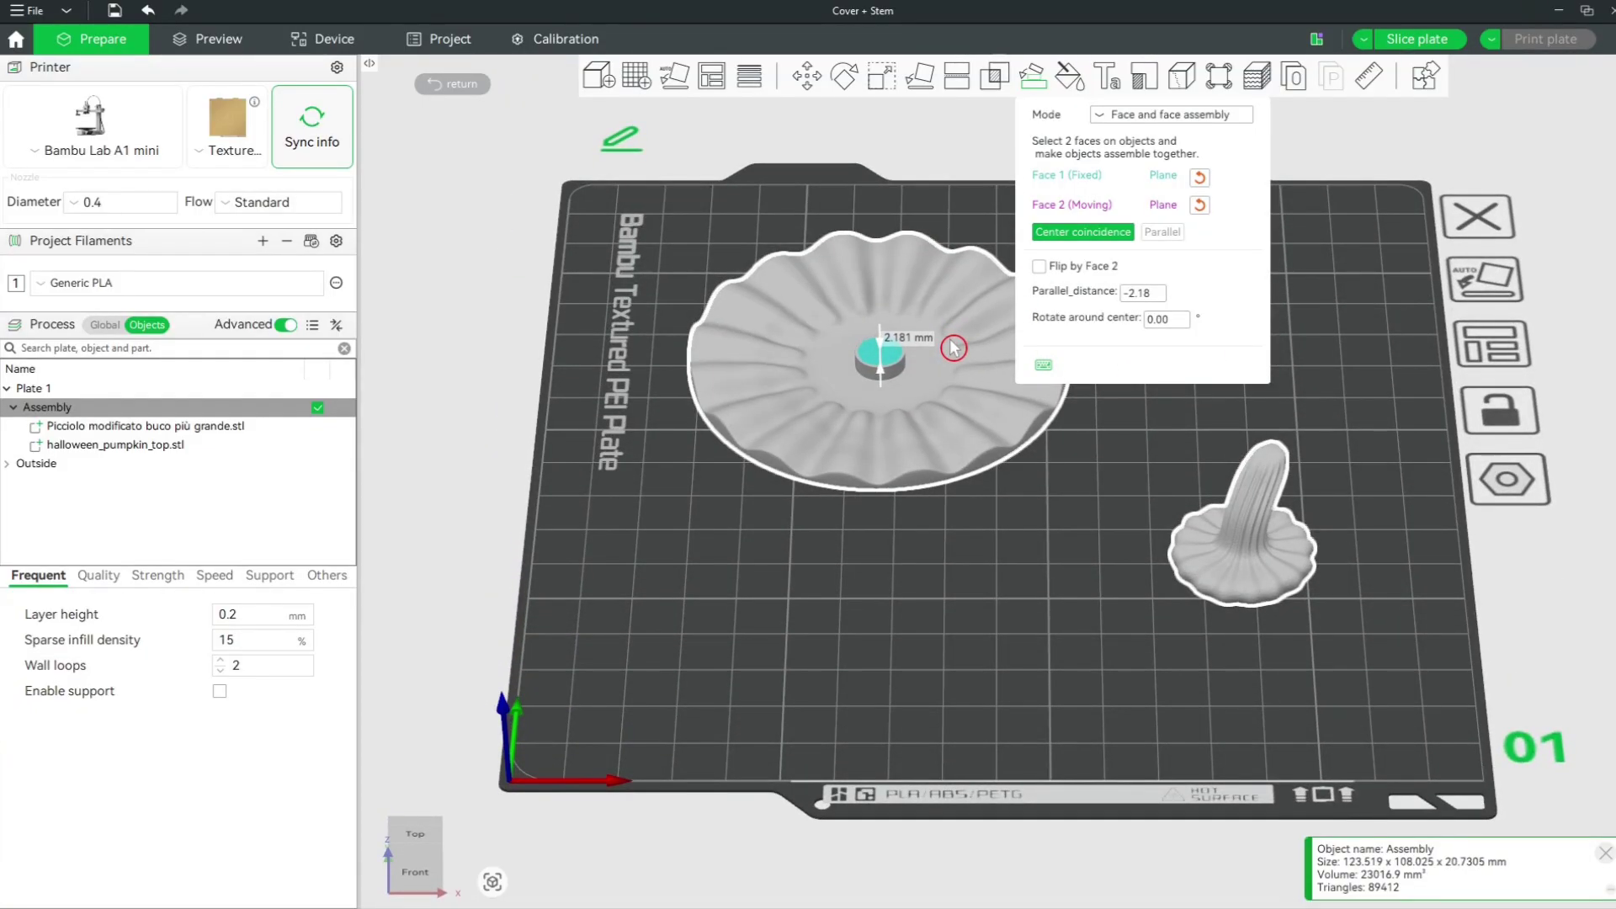
pyautogui.click(1081, 246)
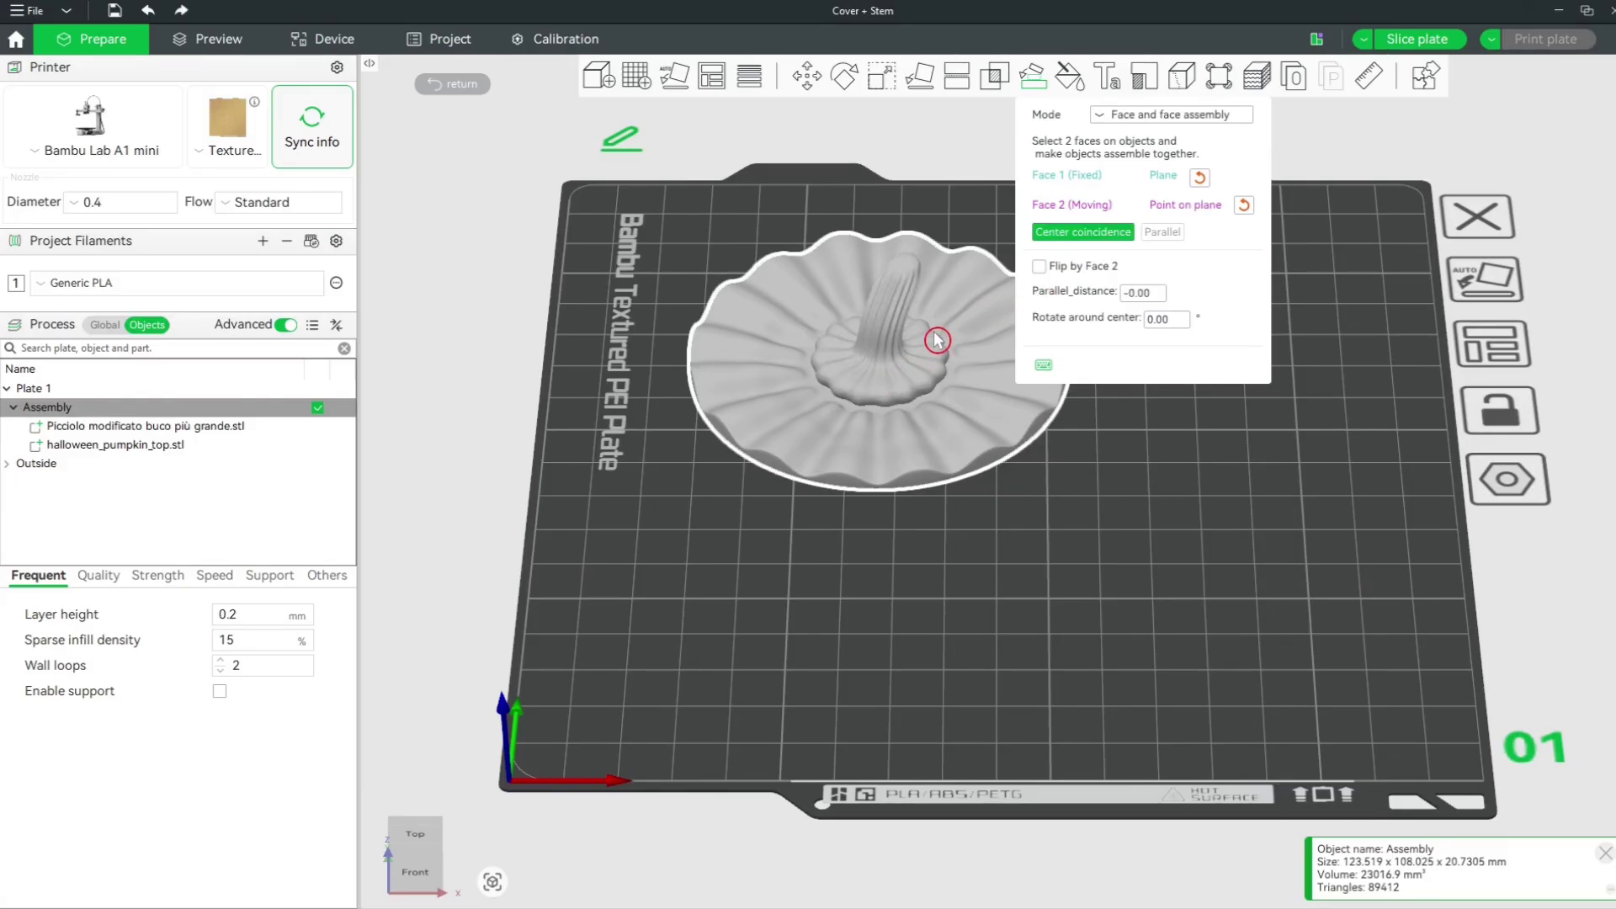
pyautogui.click(1037, 84)
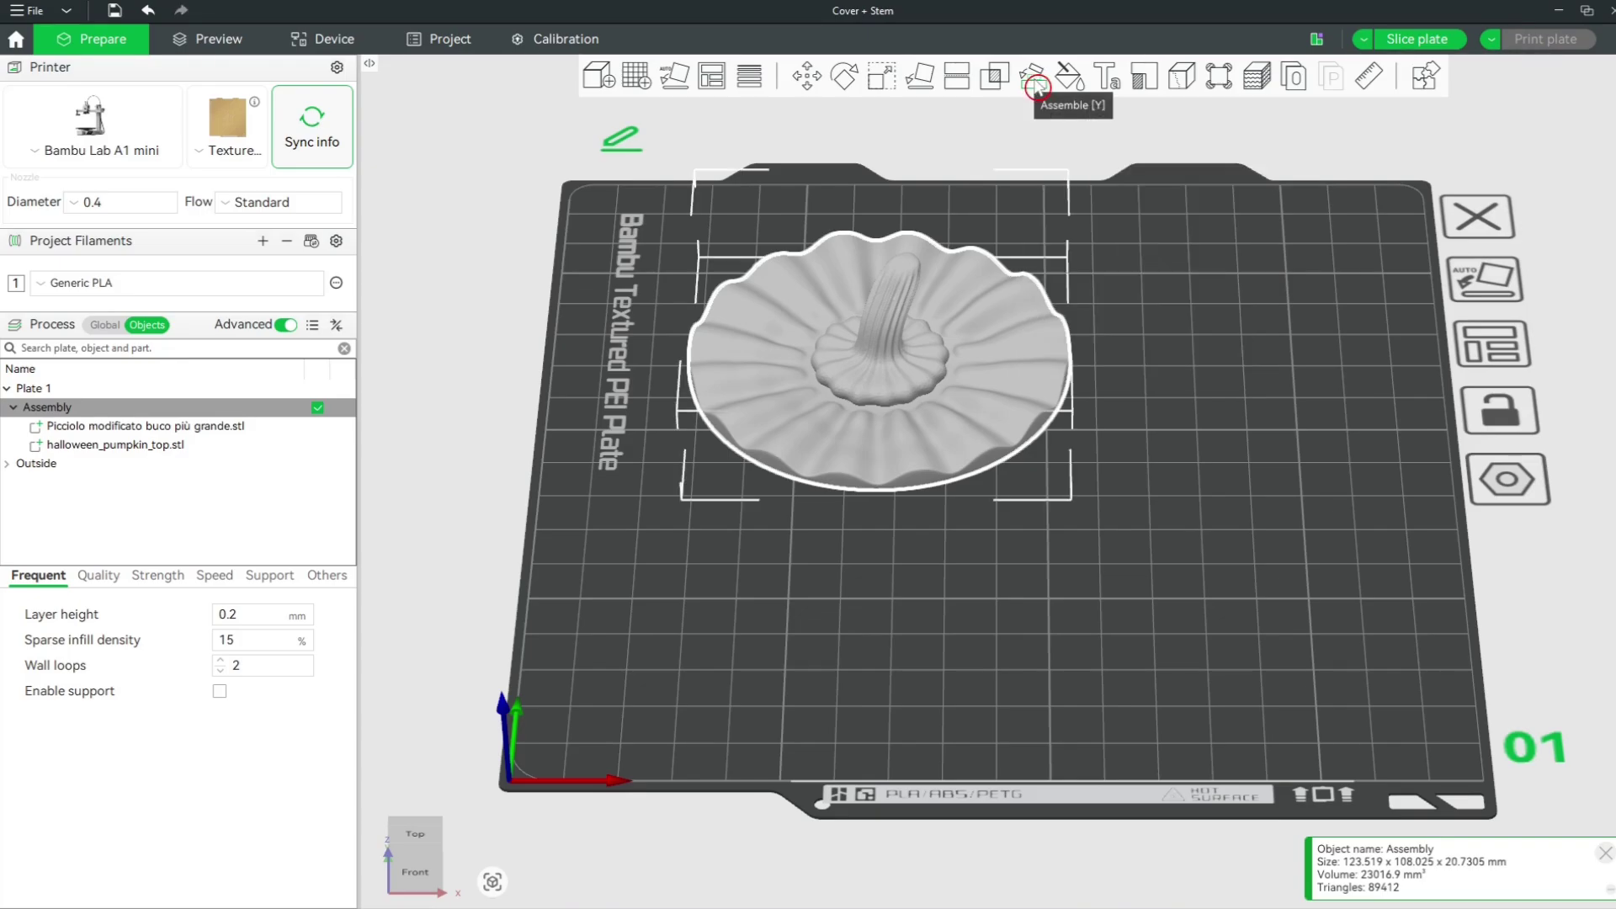
# Move only the stem part vertically within the assembly using the Move tool, leaving the cover part in place.
pyautogui.click(160, 446)
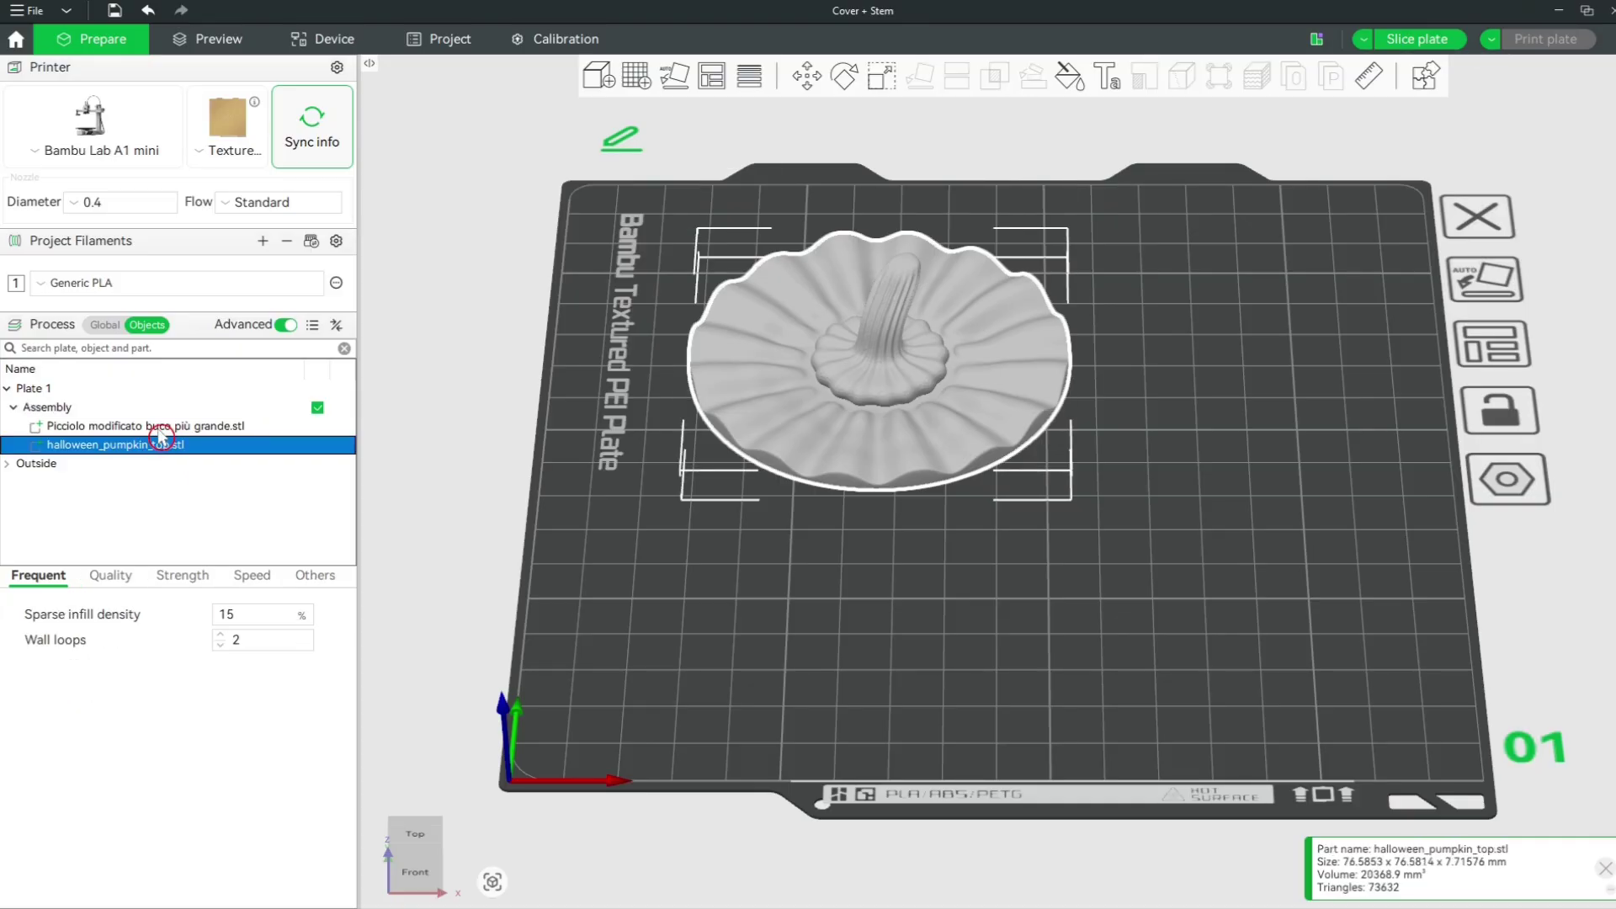
pyautogui.click(160, 428)
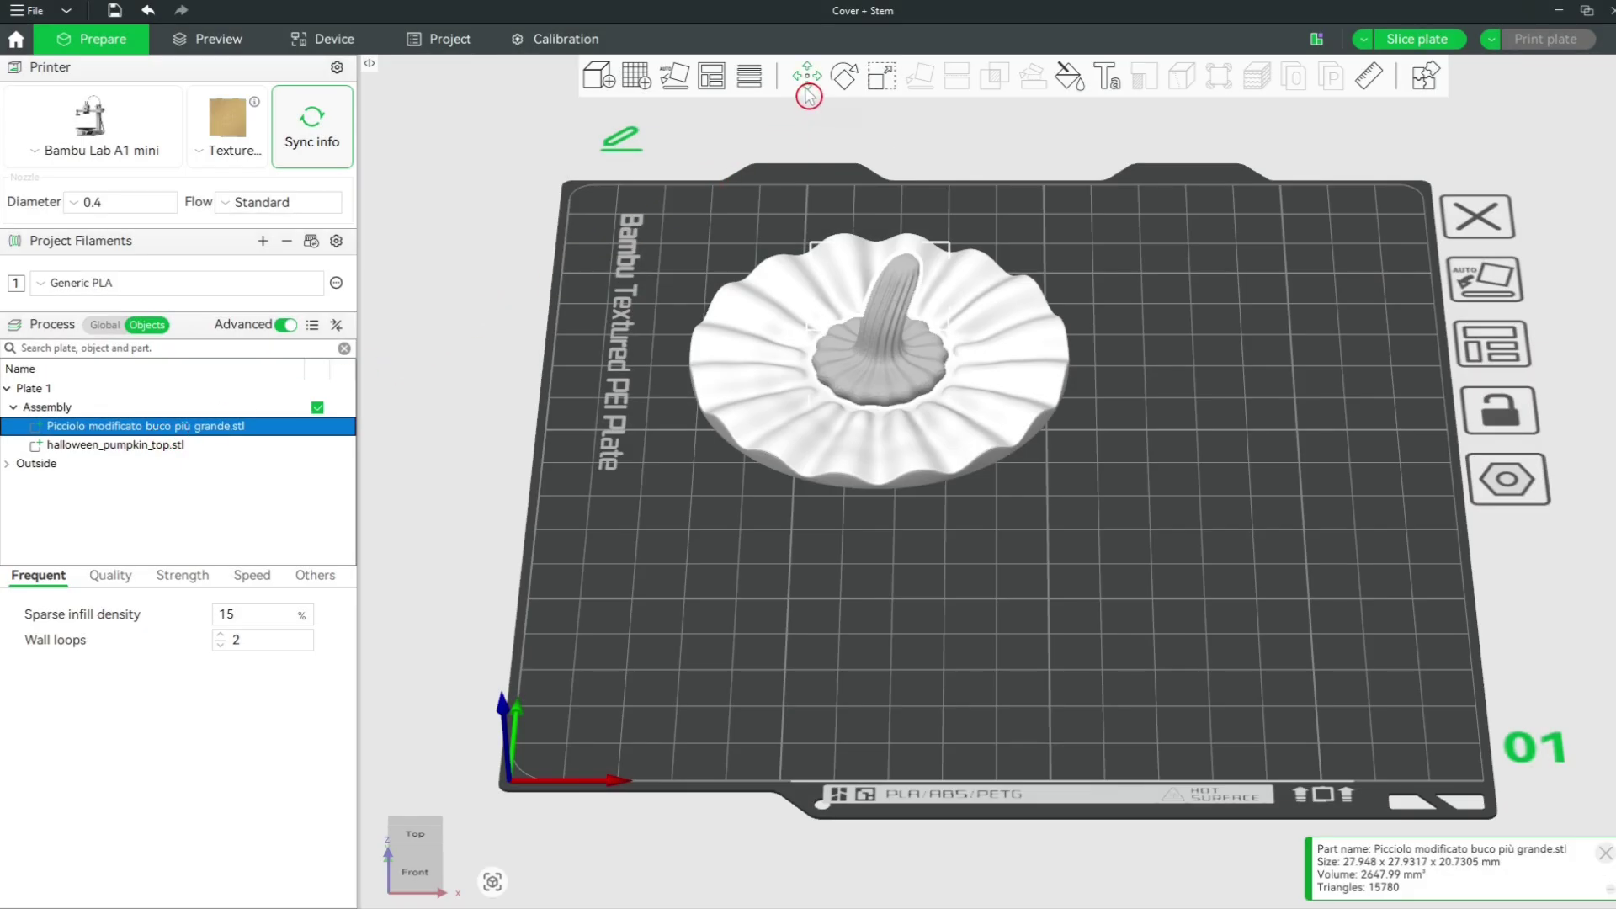
pyautogui.click(808, 88)
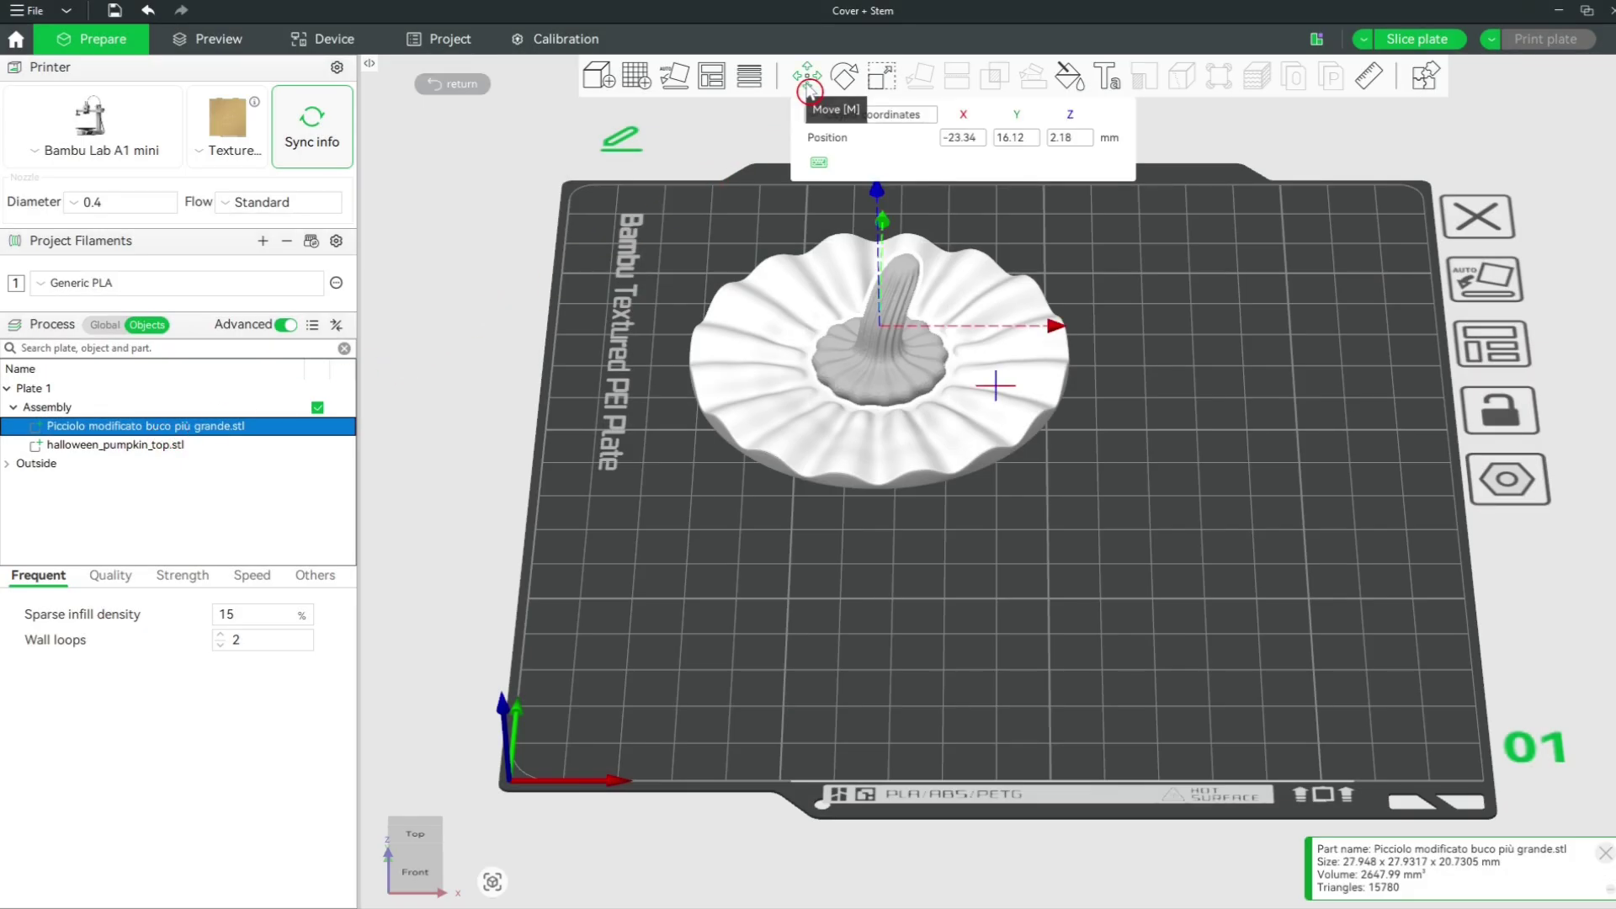
pyautogui.moveTo(880, 221); pyautogui.dragTo(881, 181)
pyautogui.click(1185, 278)
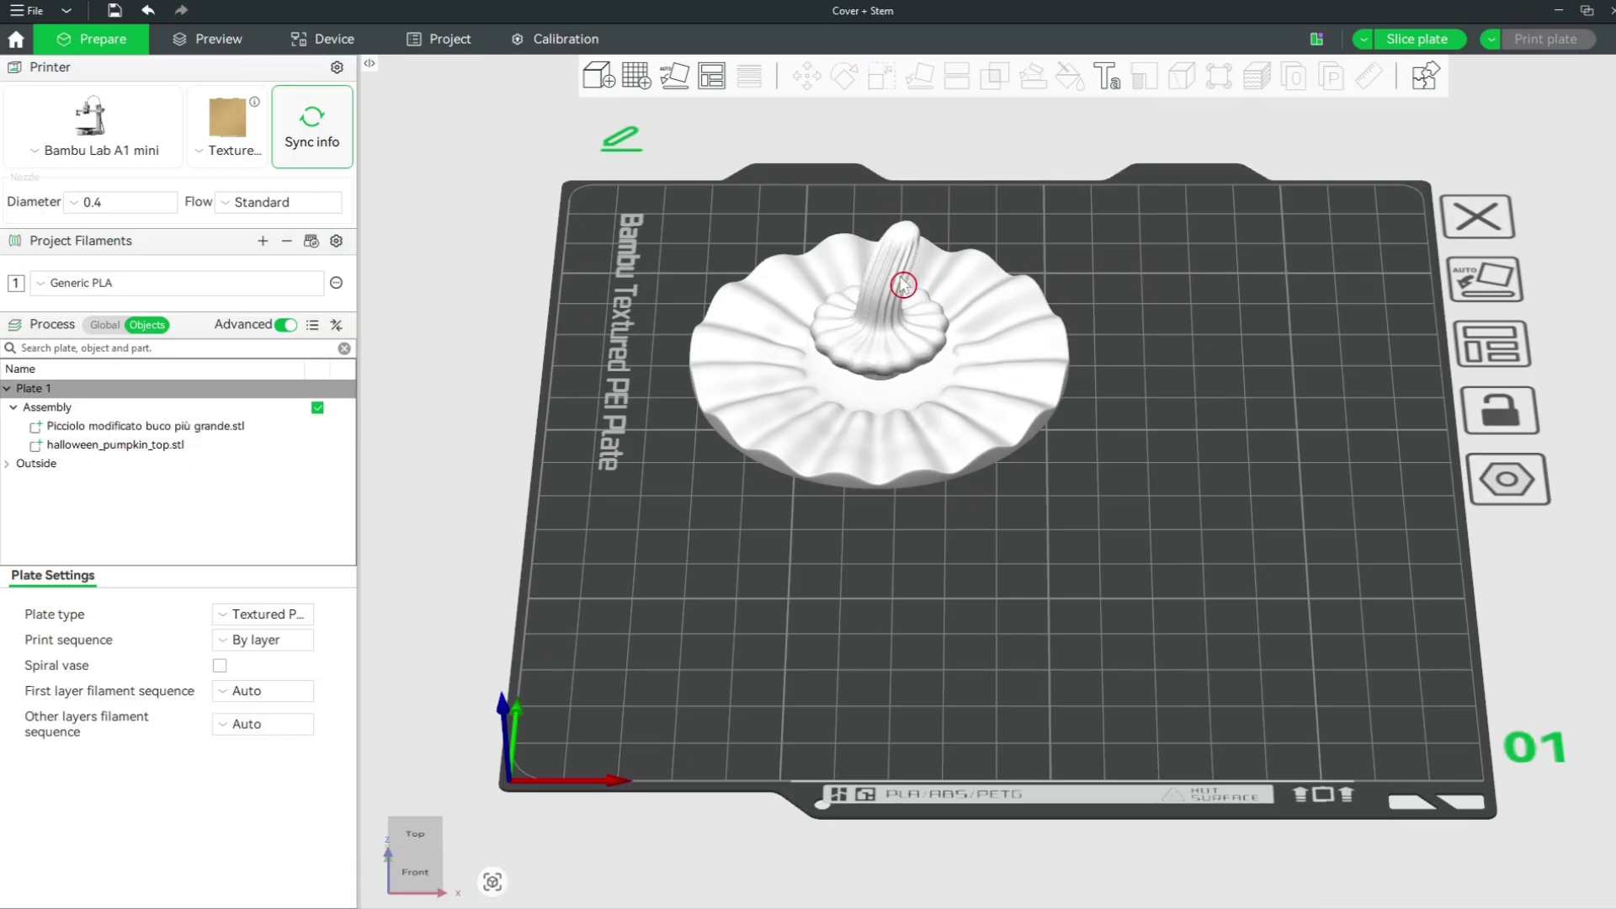
pyautogui.moveTo(924, 633)
pyautogui.mouseDown()
pyautogui.moveTo(921, 606)
pyautogui.moveTo(926, 636)
pyautogui.mouseUp()
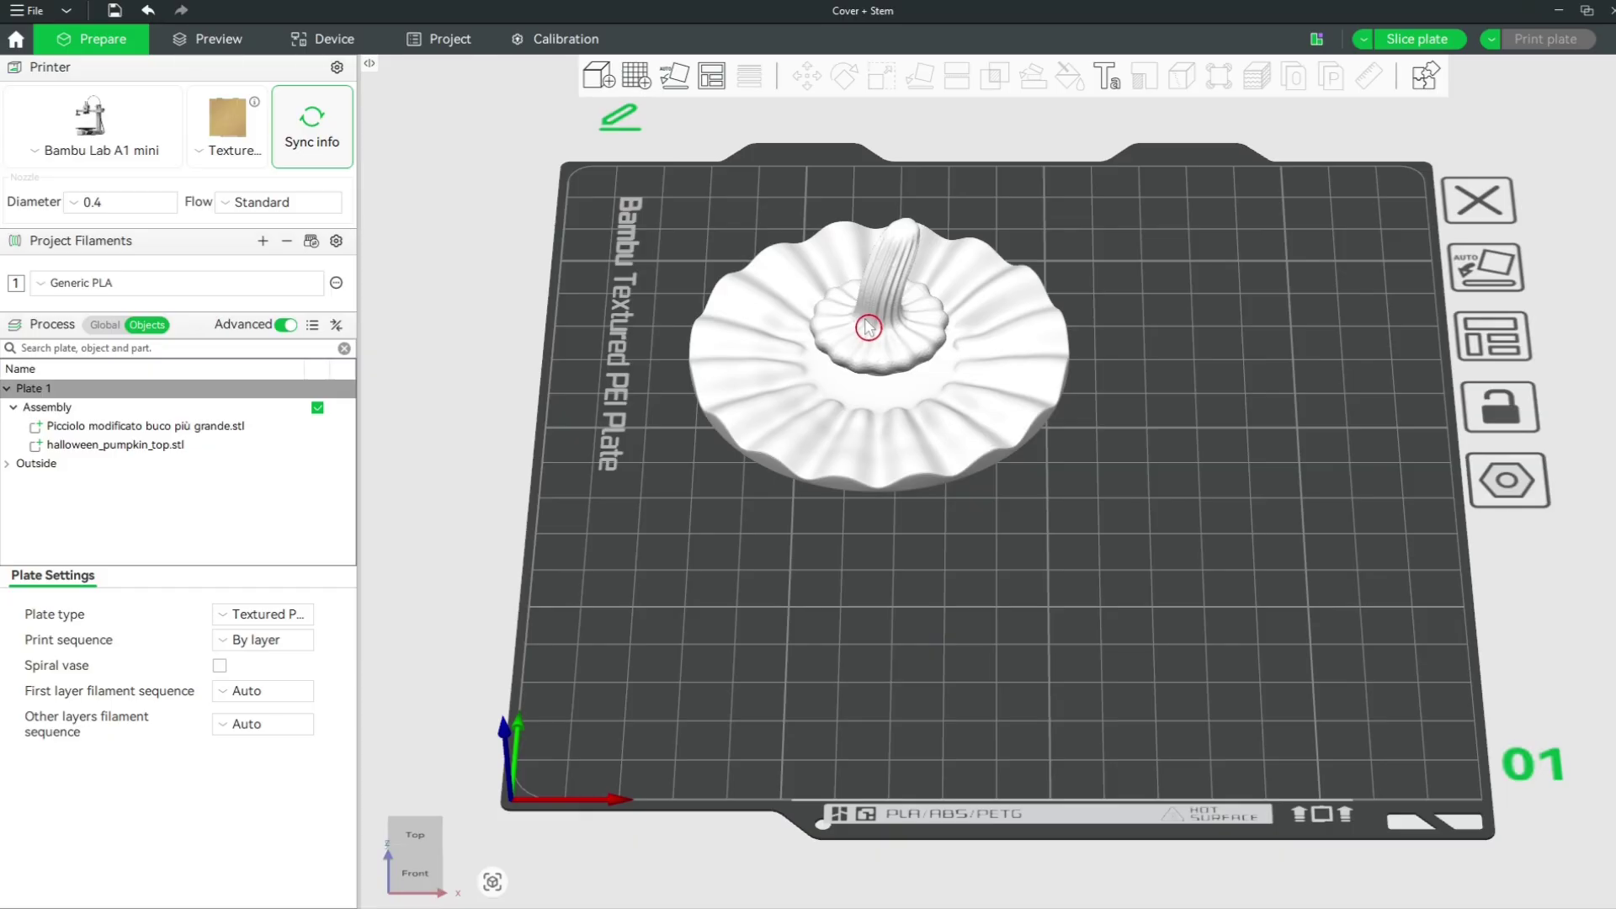
# Undo the stem part's vertical moves and clear the selection.
pyautogui.click(147, 18)
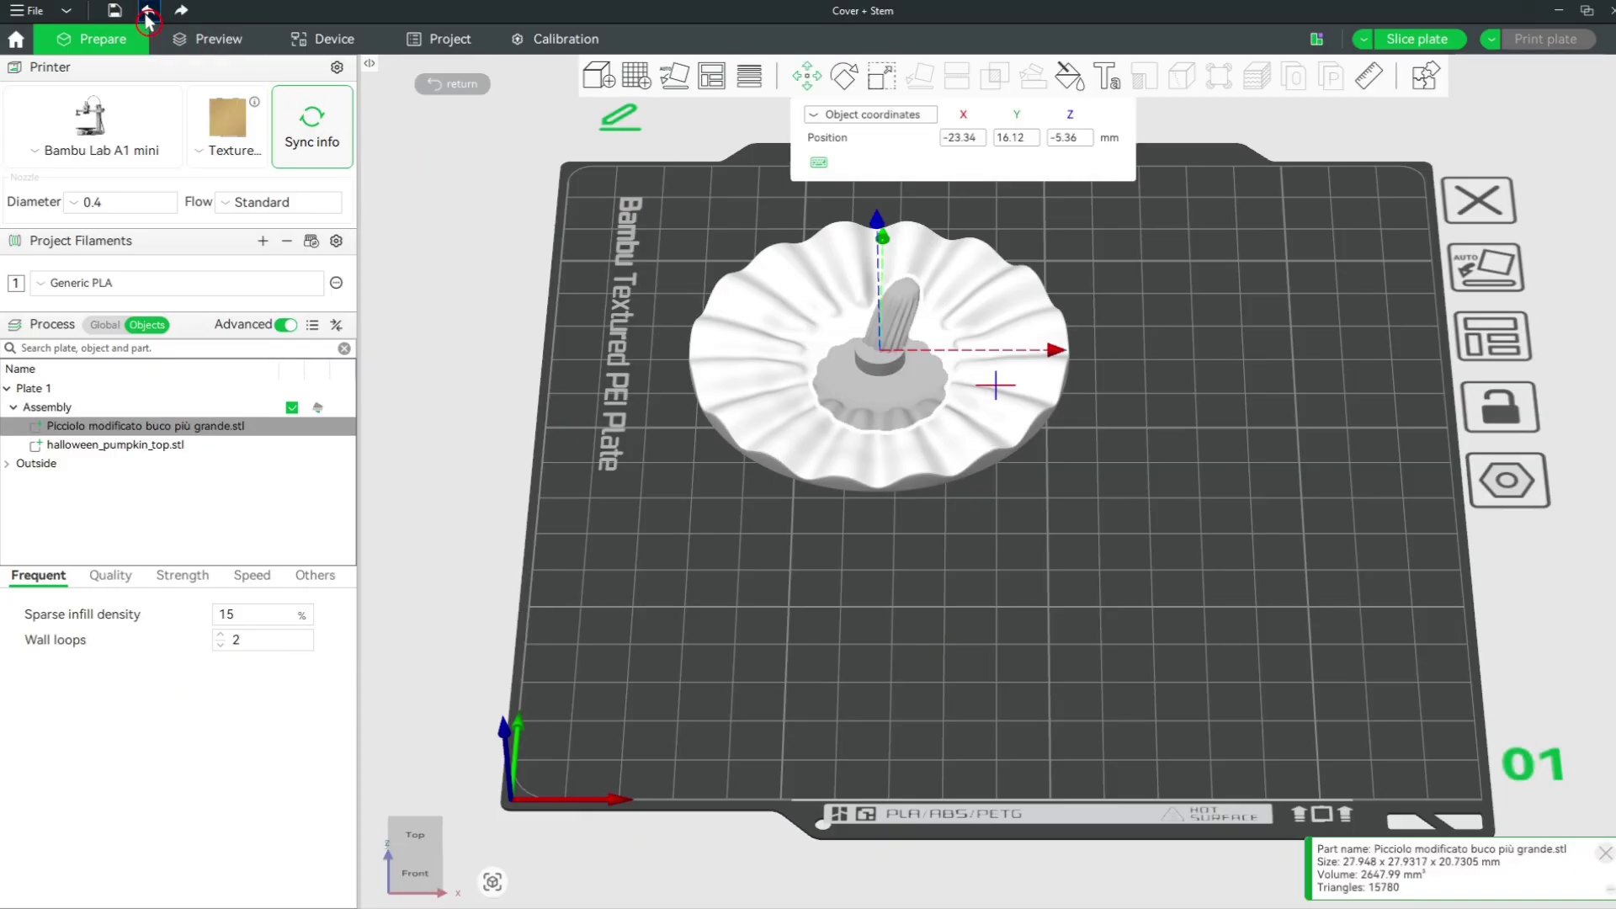
pyautogui.click(147, 18)
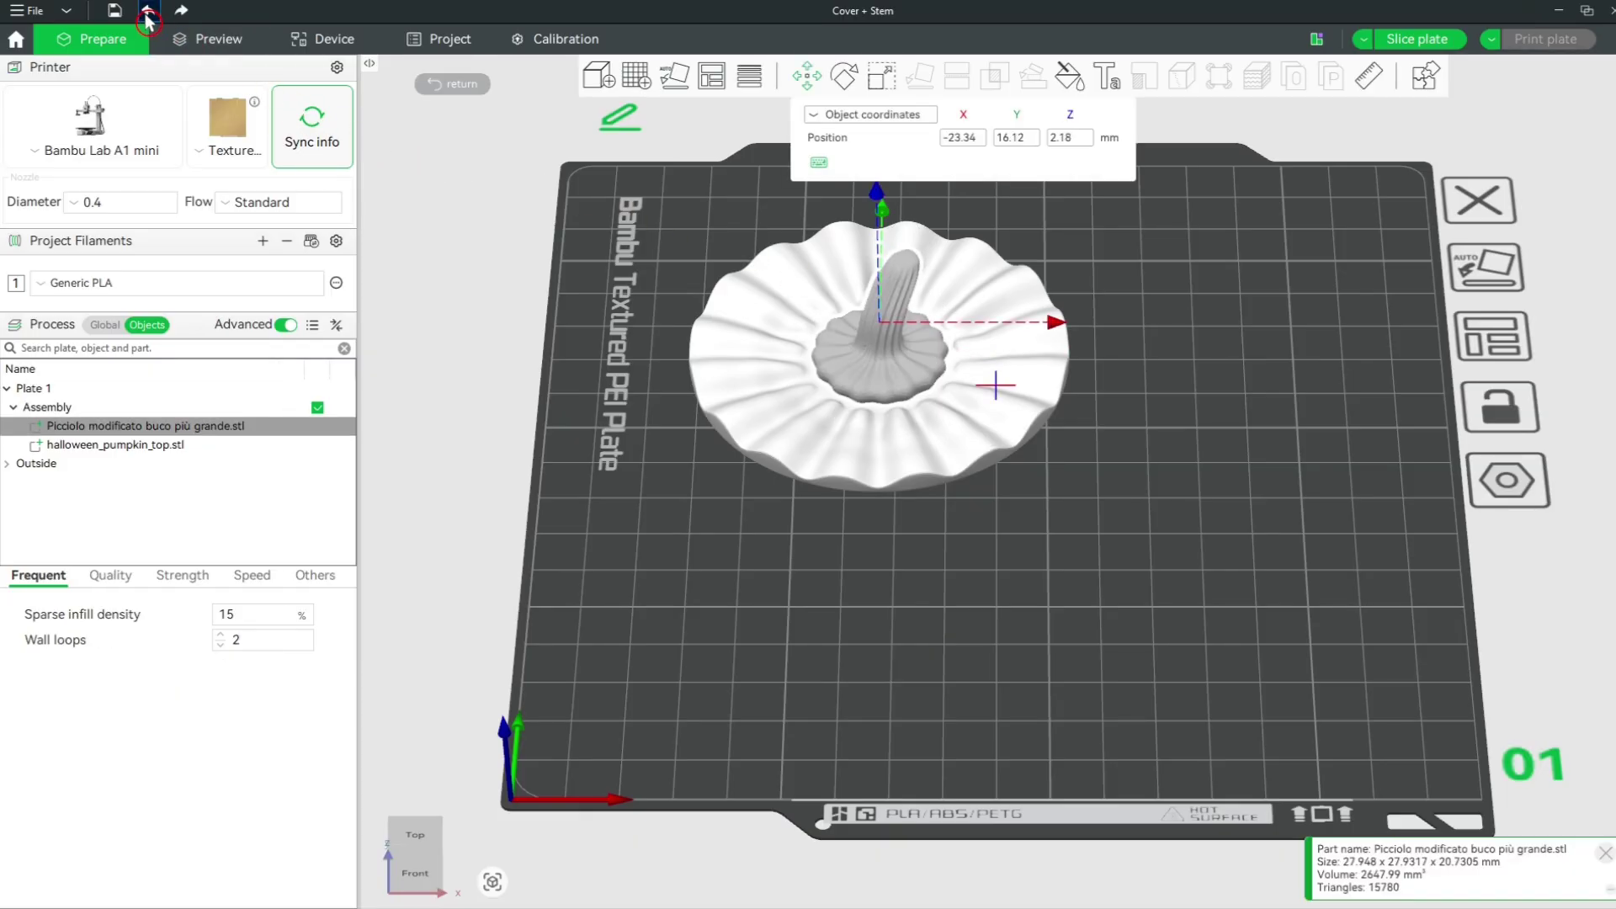
pyautogui.click(646, 511)
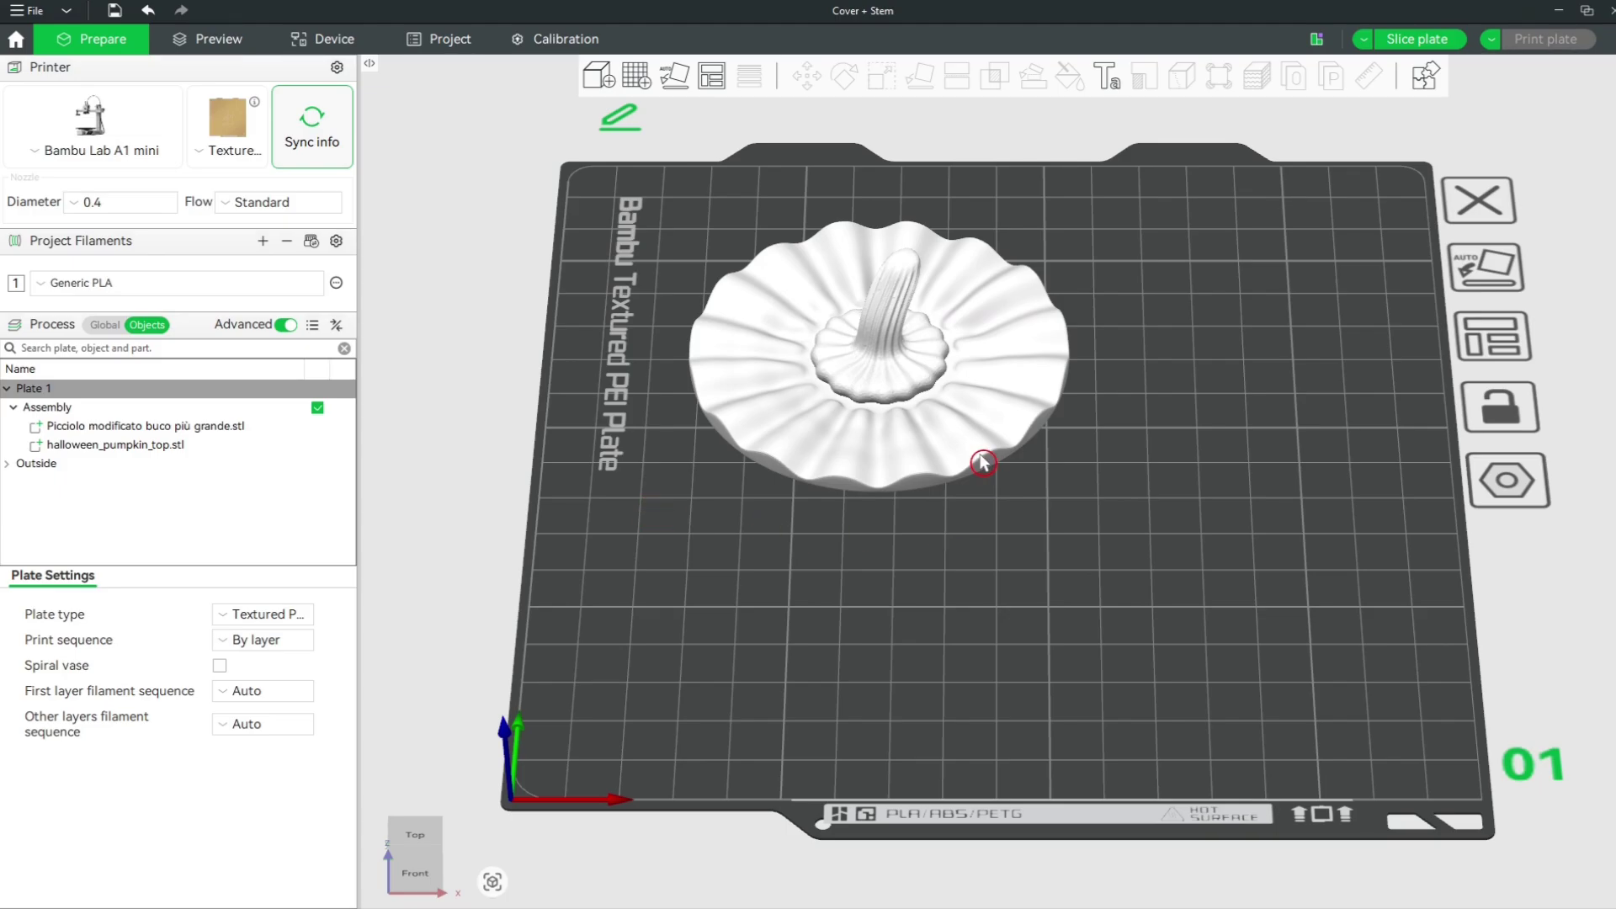
# Move the whole assembly toward the middle of the plate and check its stem and cover parts individually.
pyautogui.moveTo(983, 464); pyautogui.dragTo(1094, 552)
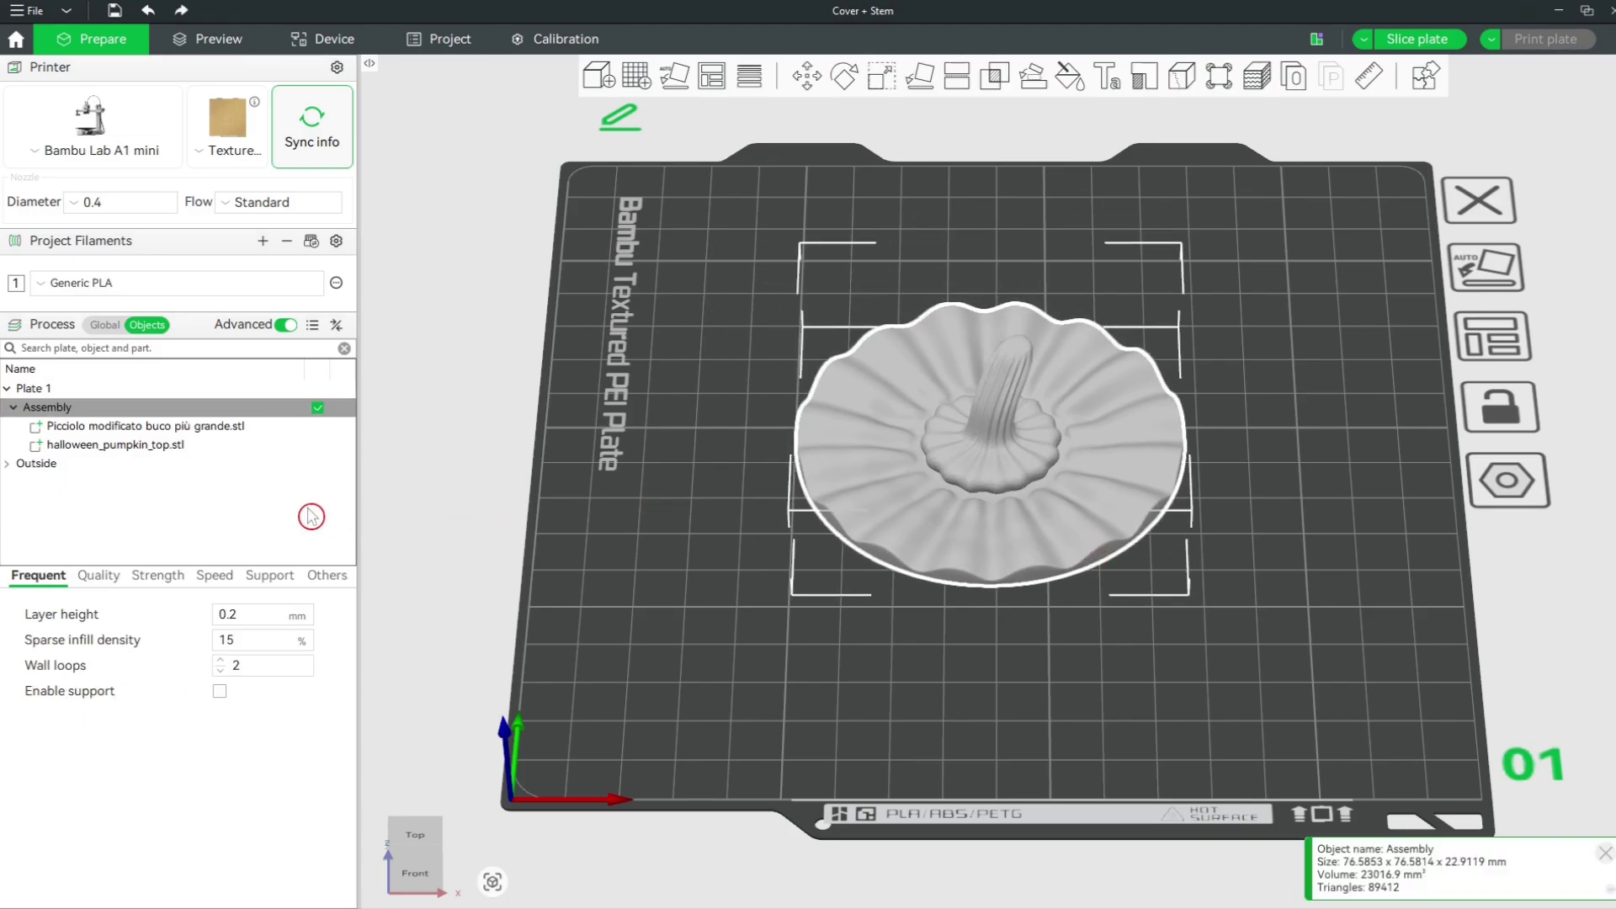
pyautogui.click(148, 429)
pyautogui.click(148, 444)
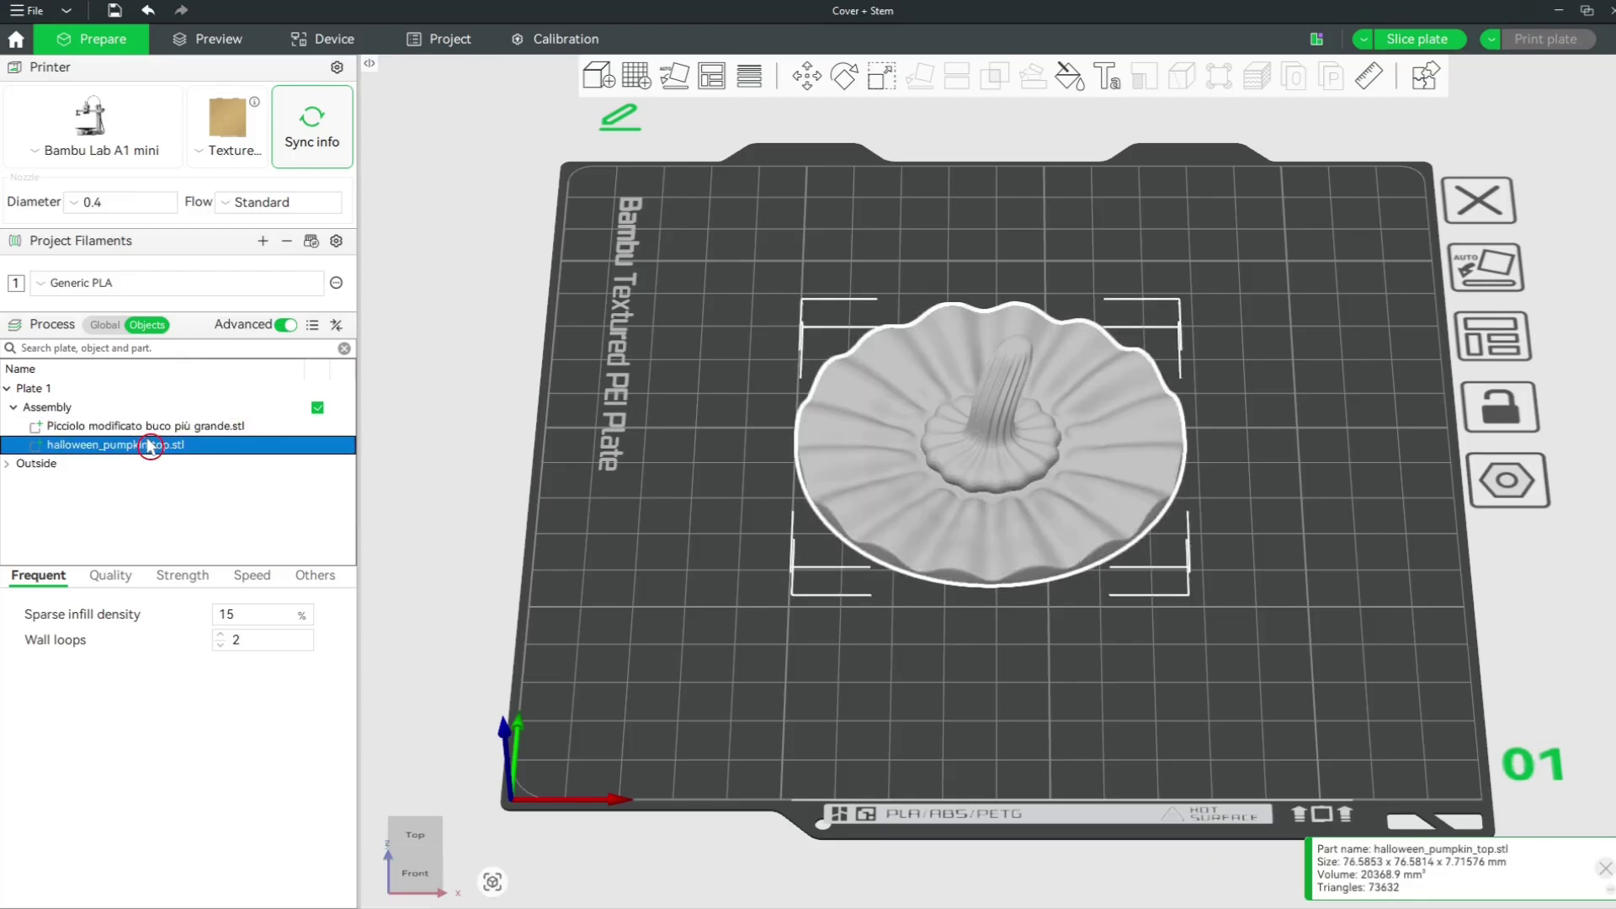
pyautogui.click(644, 572)
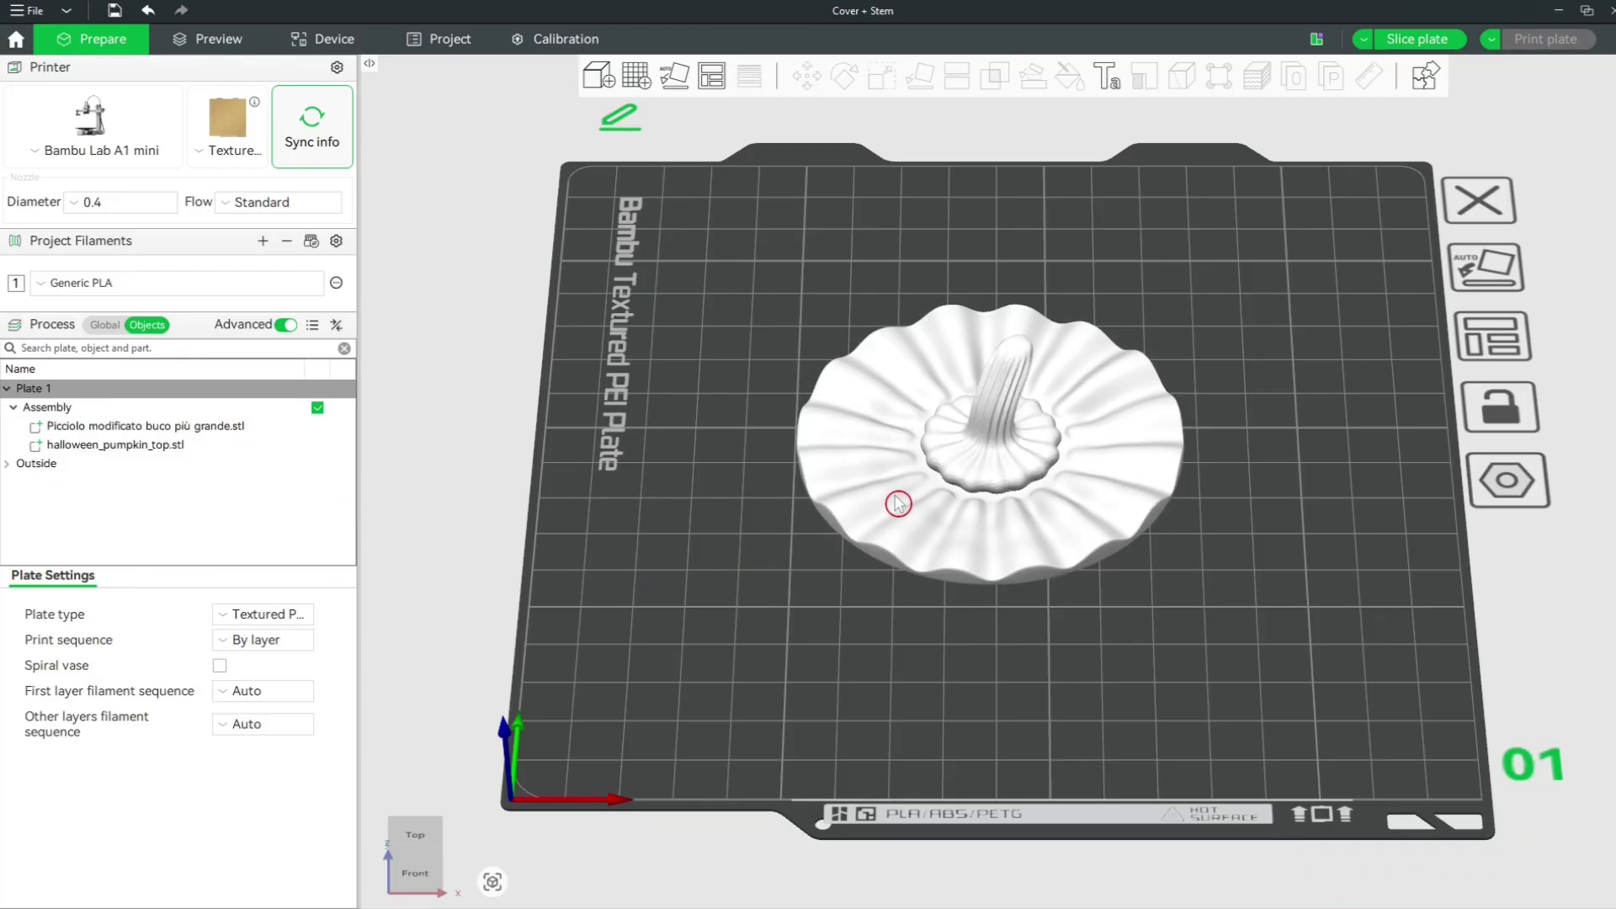
# Split the assembly into separate objects and clear the selection.
pyautogui.click(937, 490)
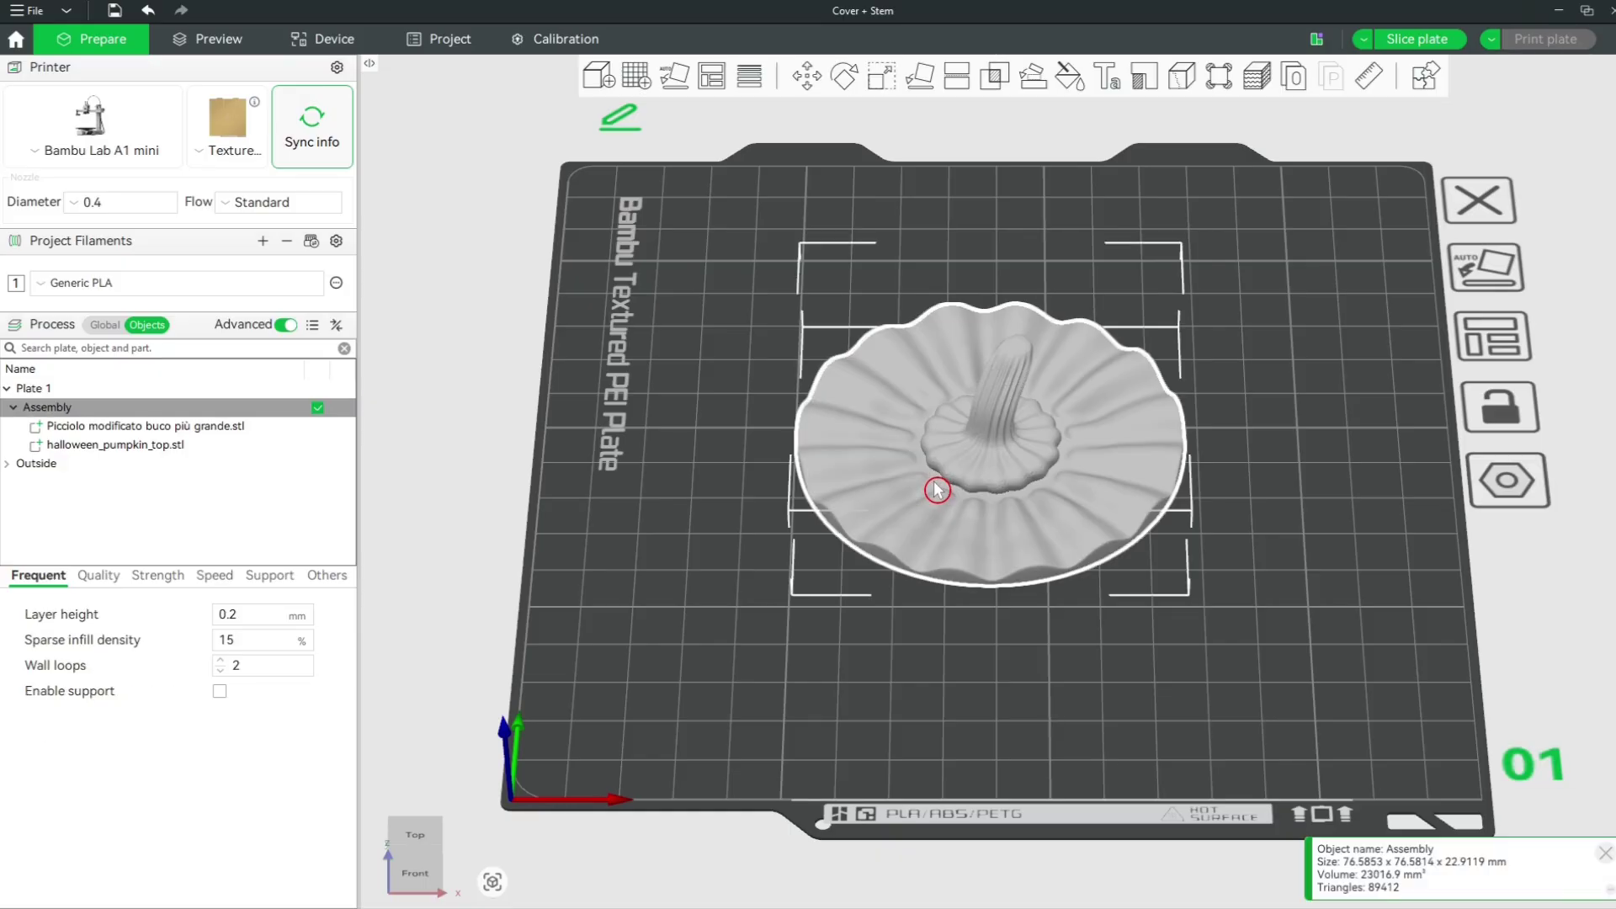
pyautogui.rightClick(937, 490)
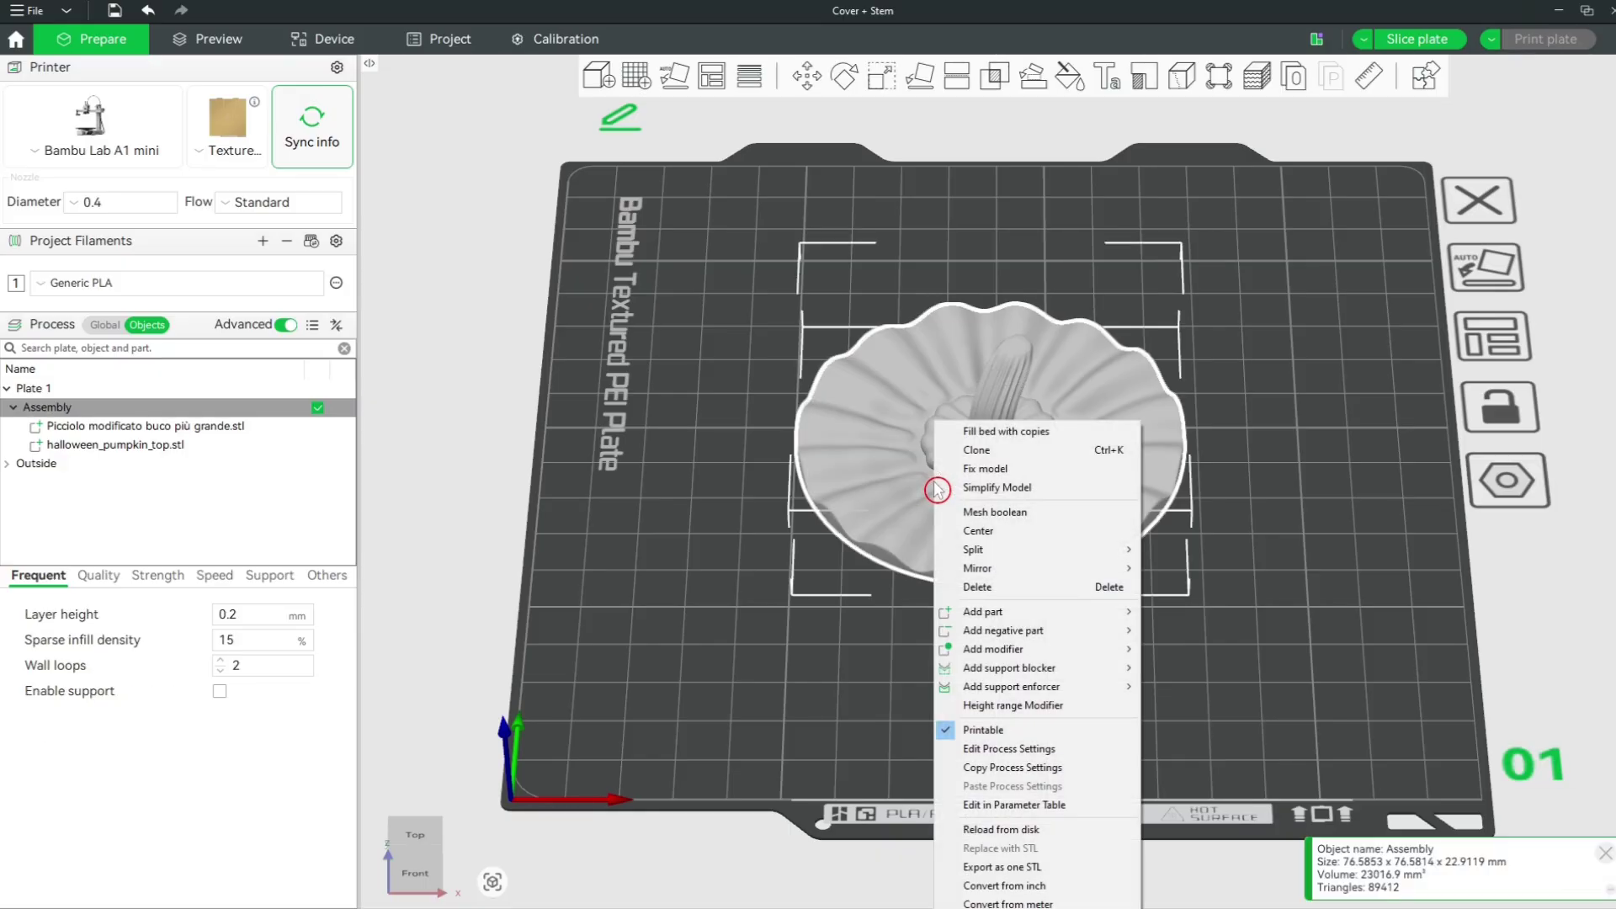
pyautogui.moveTo(999, 556)
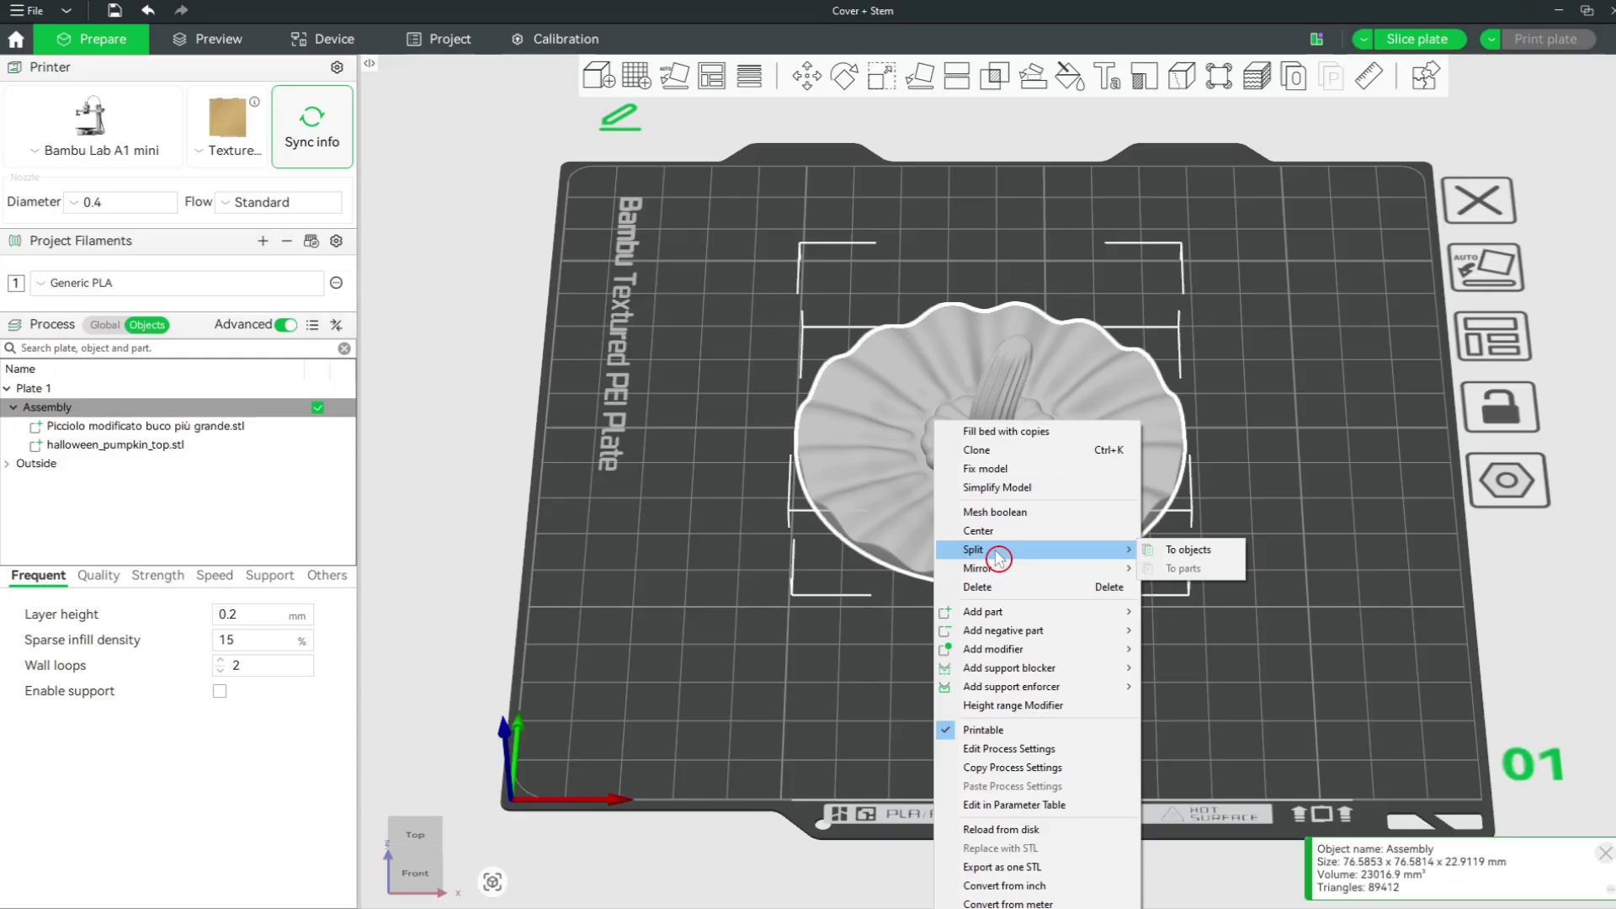
pyautogui.click(1231, 560)
pyautogui.click(1126, 660)
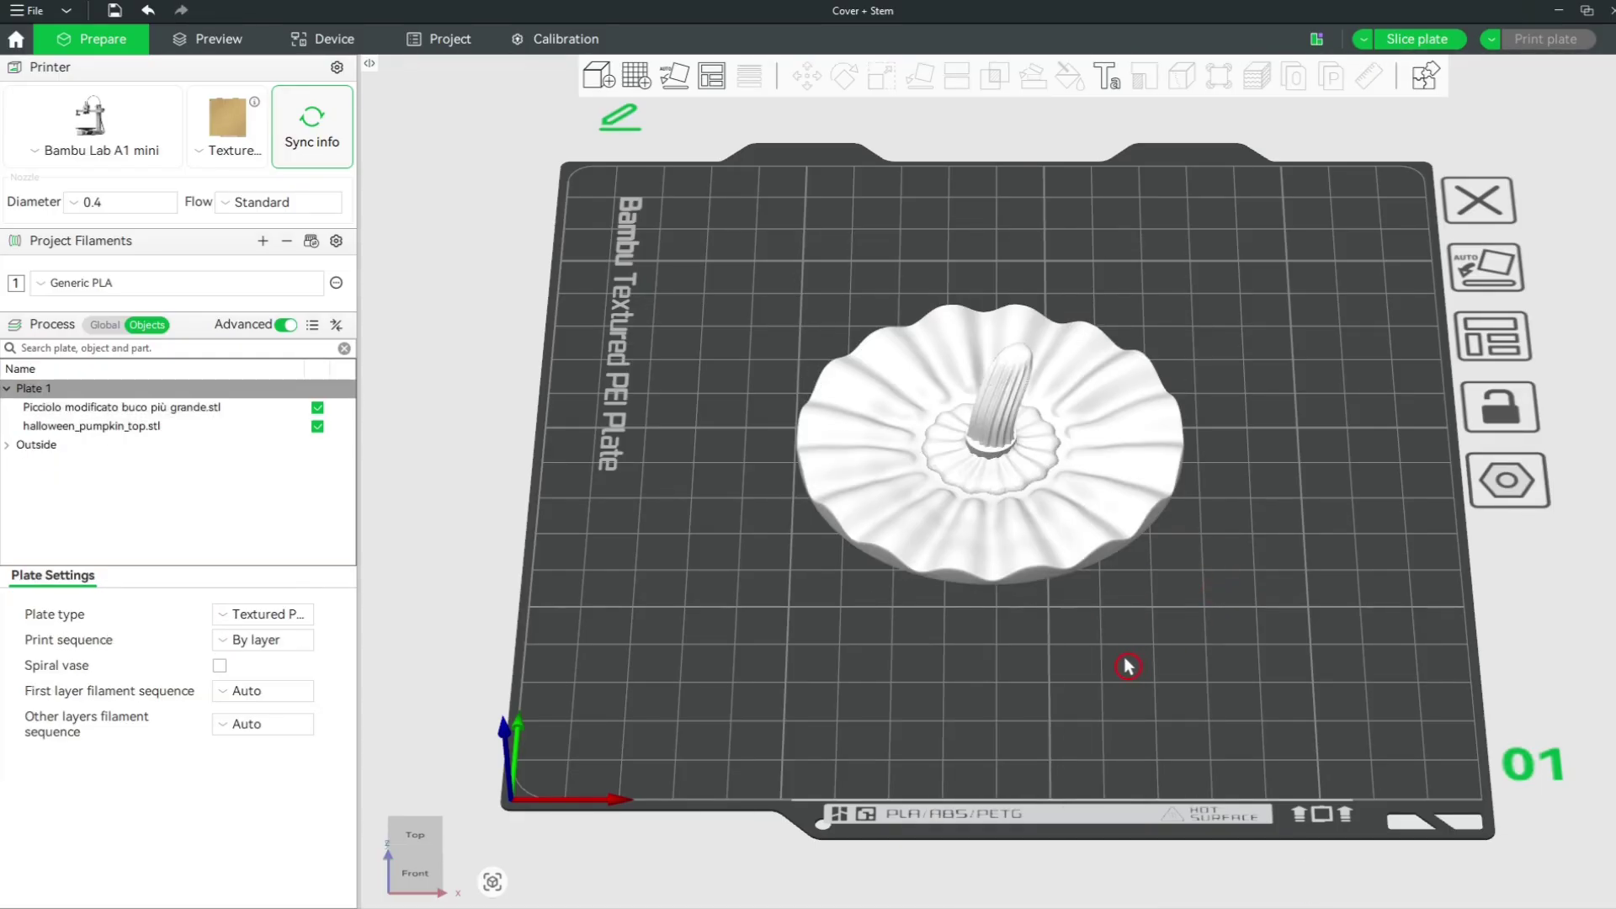
# Move the stem off the cover toward the plate's front right and shift the cover toward the back left.
pyautogui.moveTo(982, 499); pyautogui.dragTo(1257, 612)
pyautogui.moveTo(1046, 553); pyautogui.dragTo(956, 485)
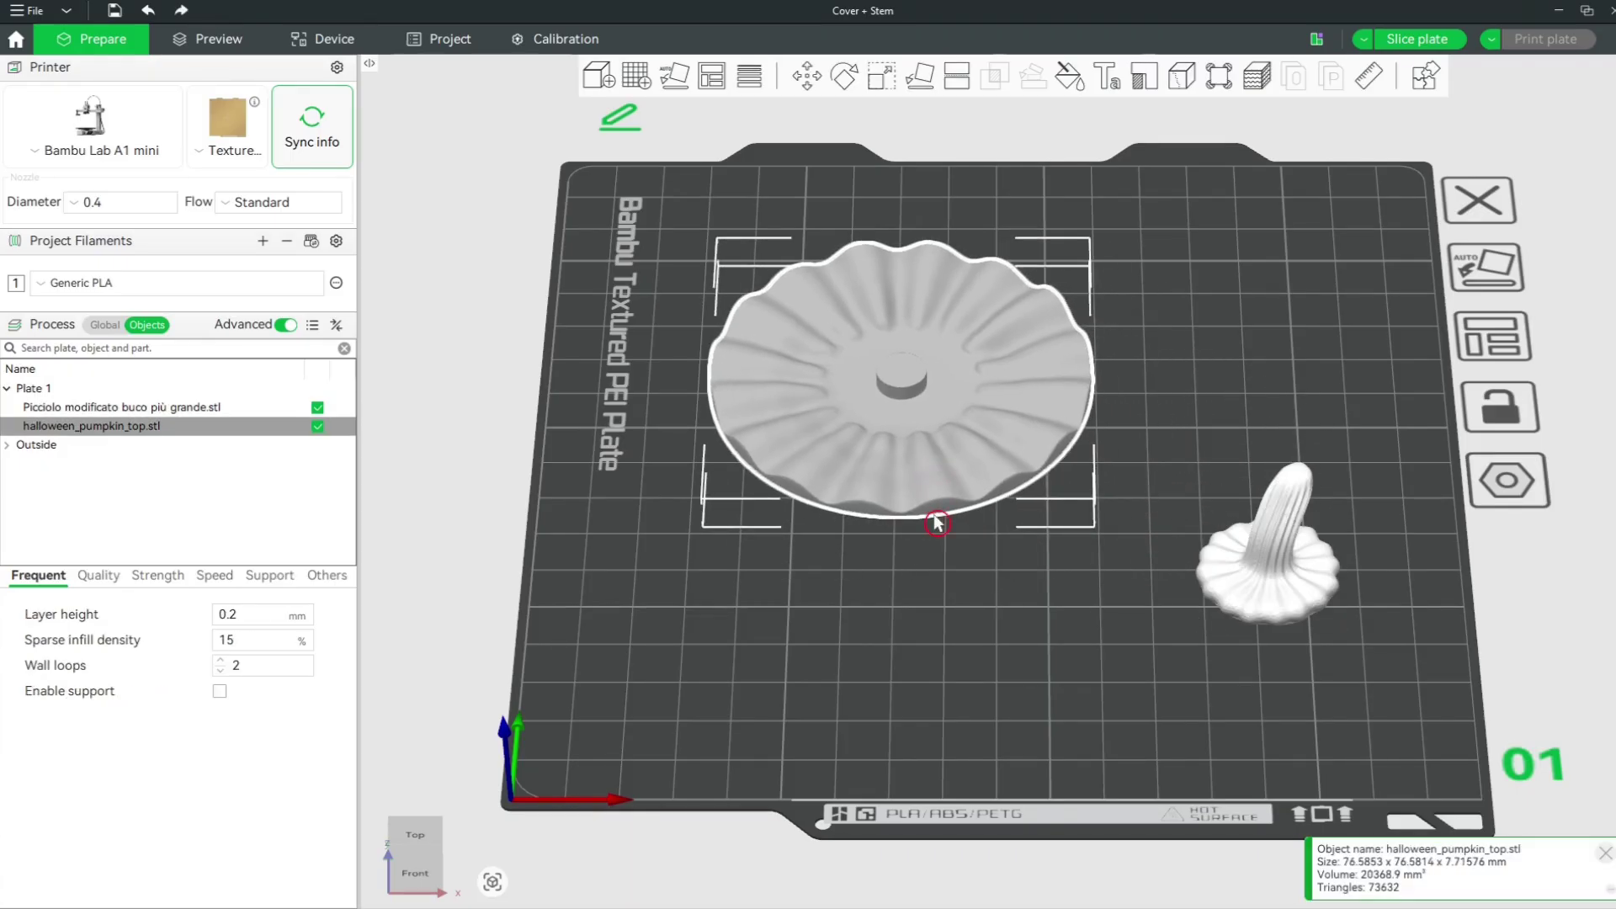
pyautogui.click(926, 602)
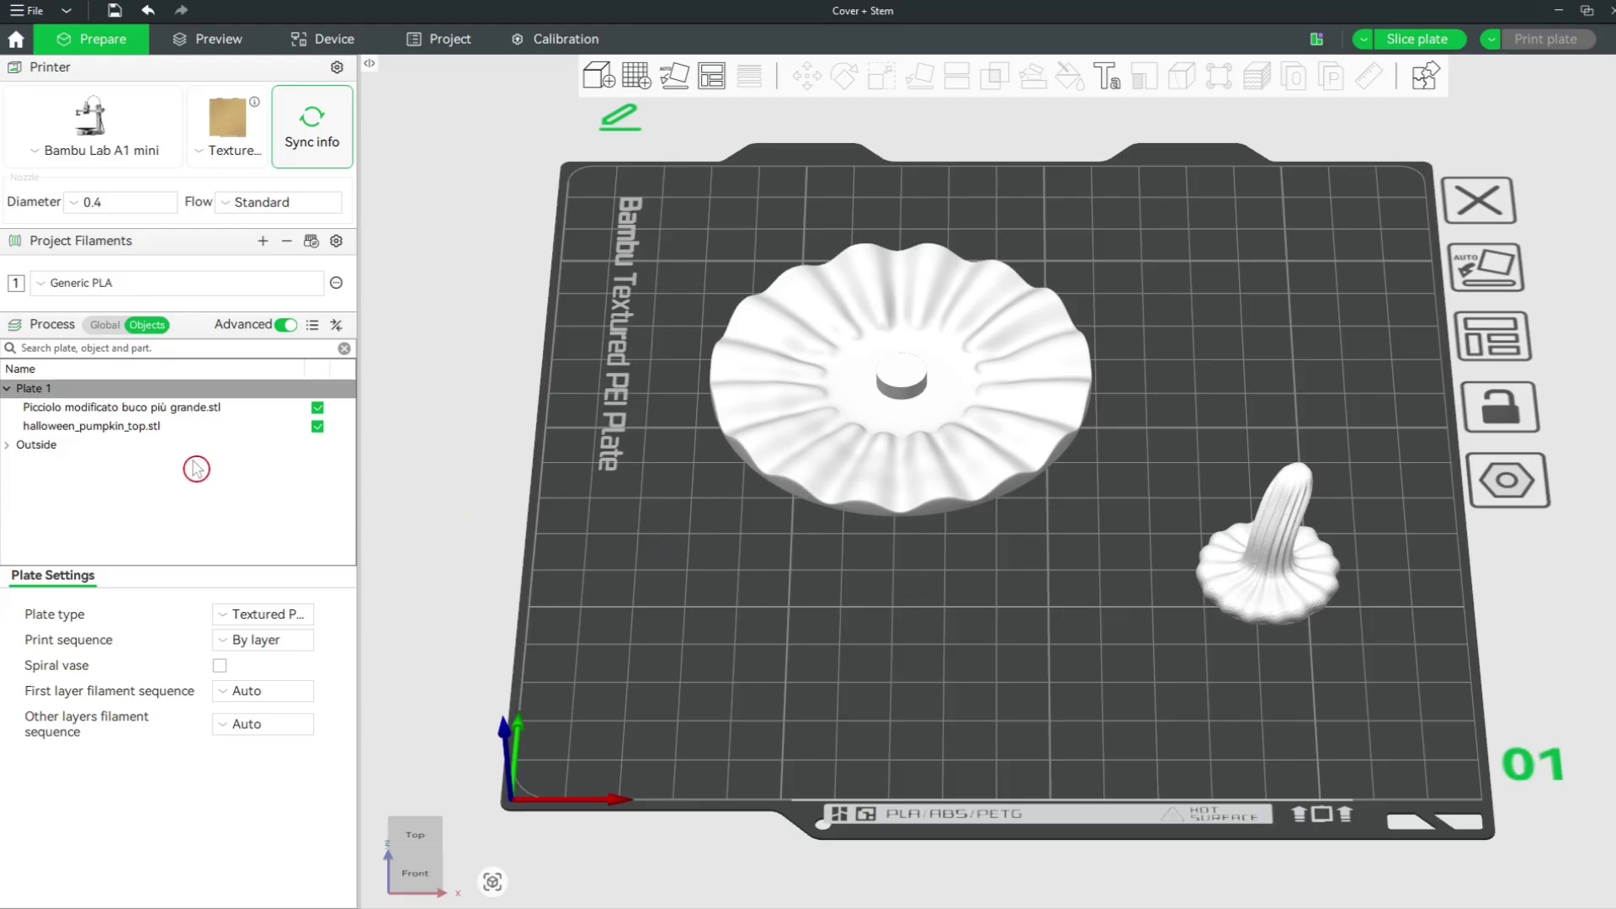